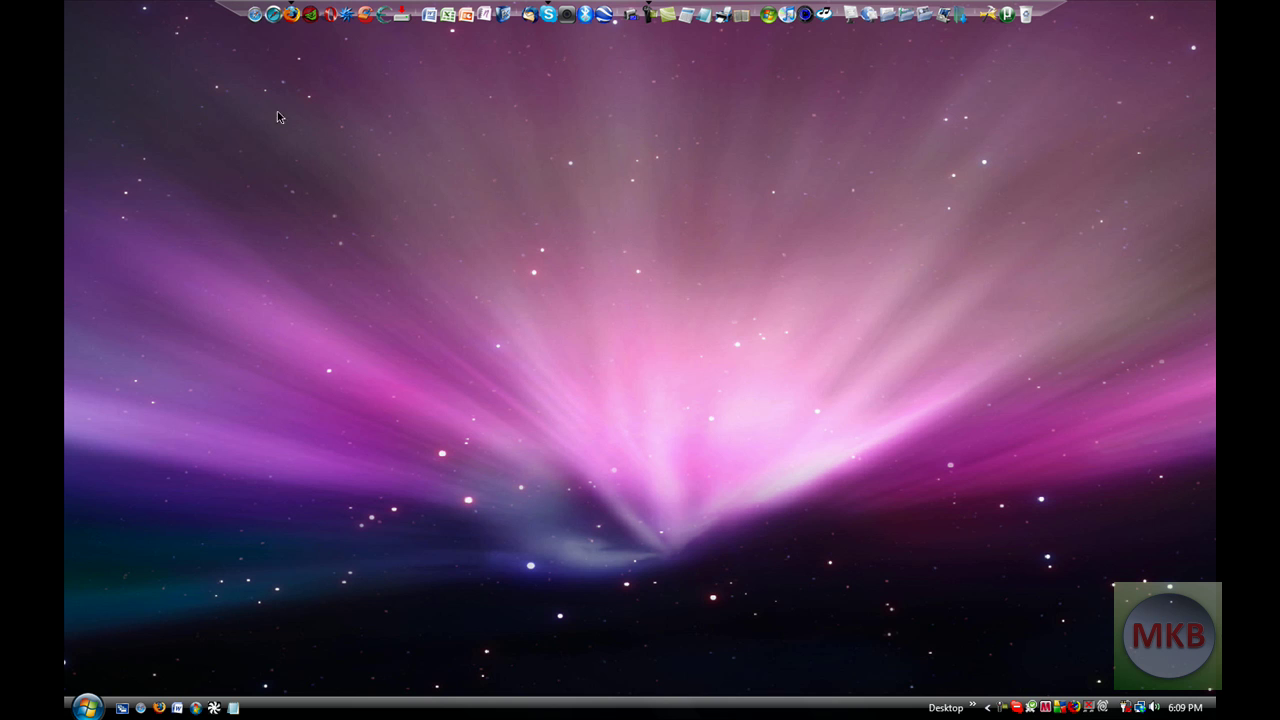
Launch Safari, confirm version 3.2.2 in About Safari, then open the Google News bookmark feed.
{"action": "left_click", "coordinate": [273, 14]}
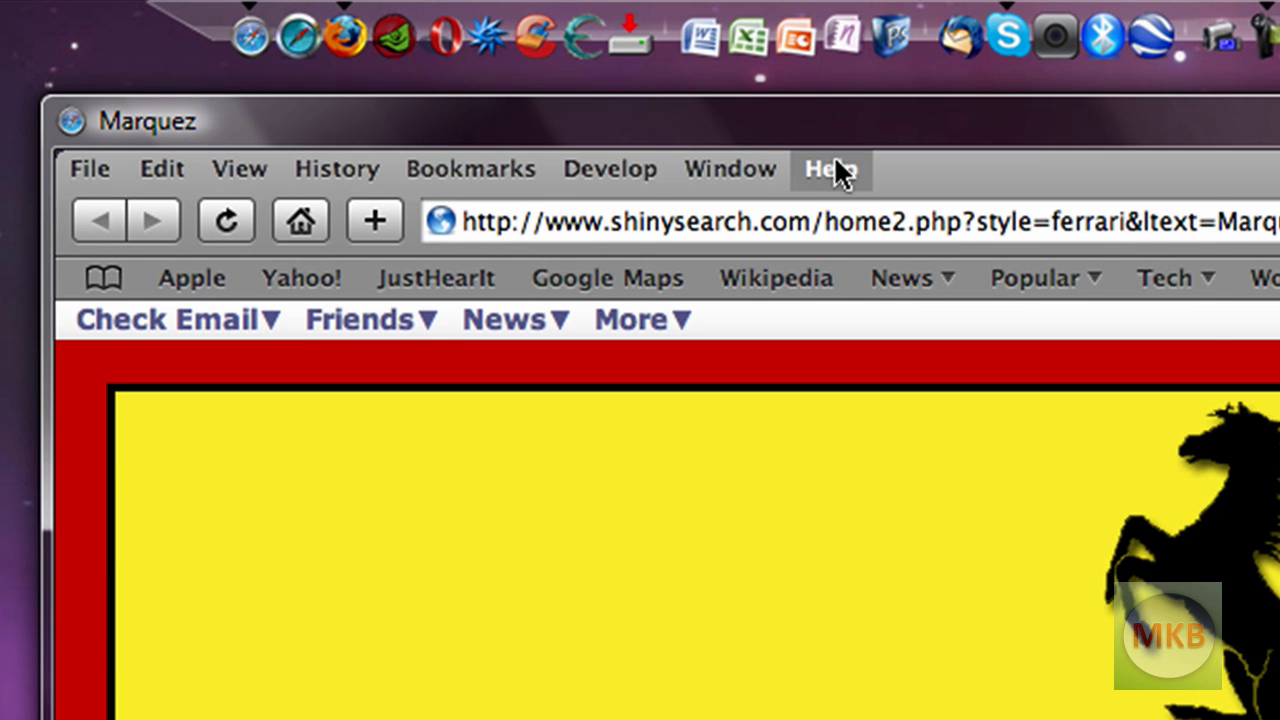
{"action": "left_click", "coordinate": [480, 65]}
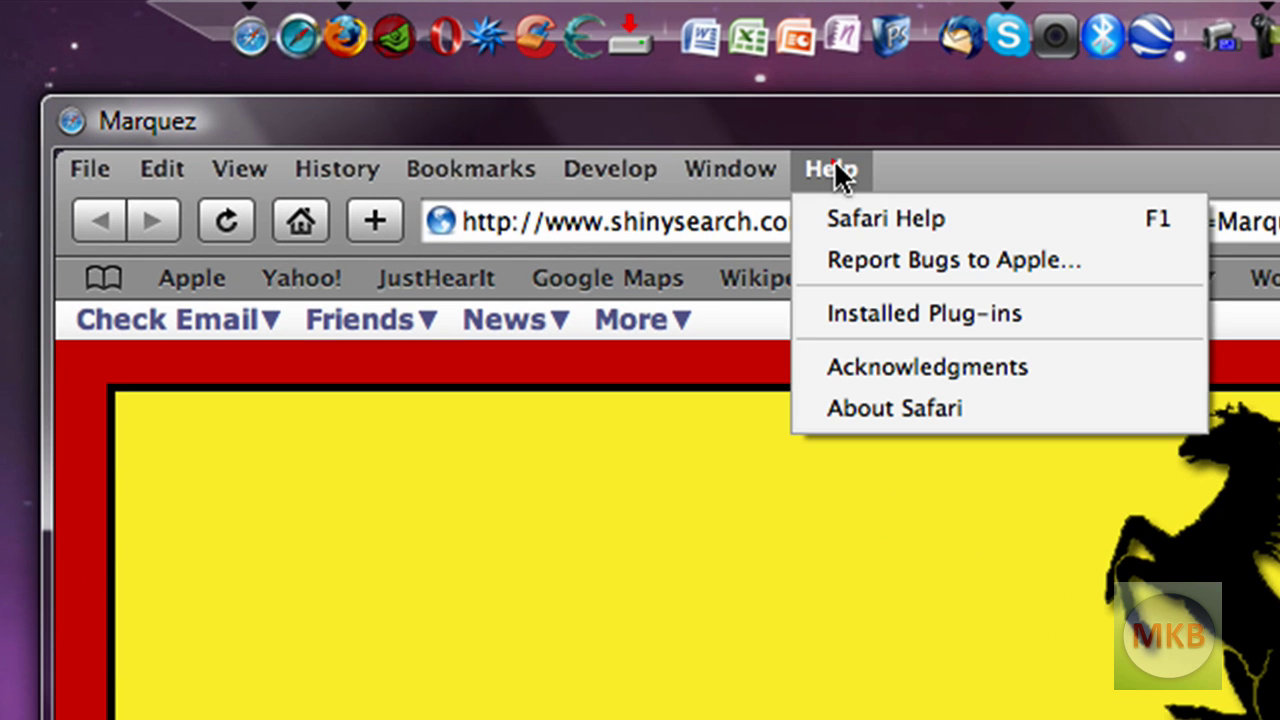
{"action": "left_click", "coordinate": [889, 409]}
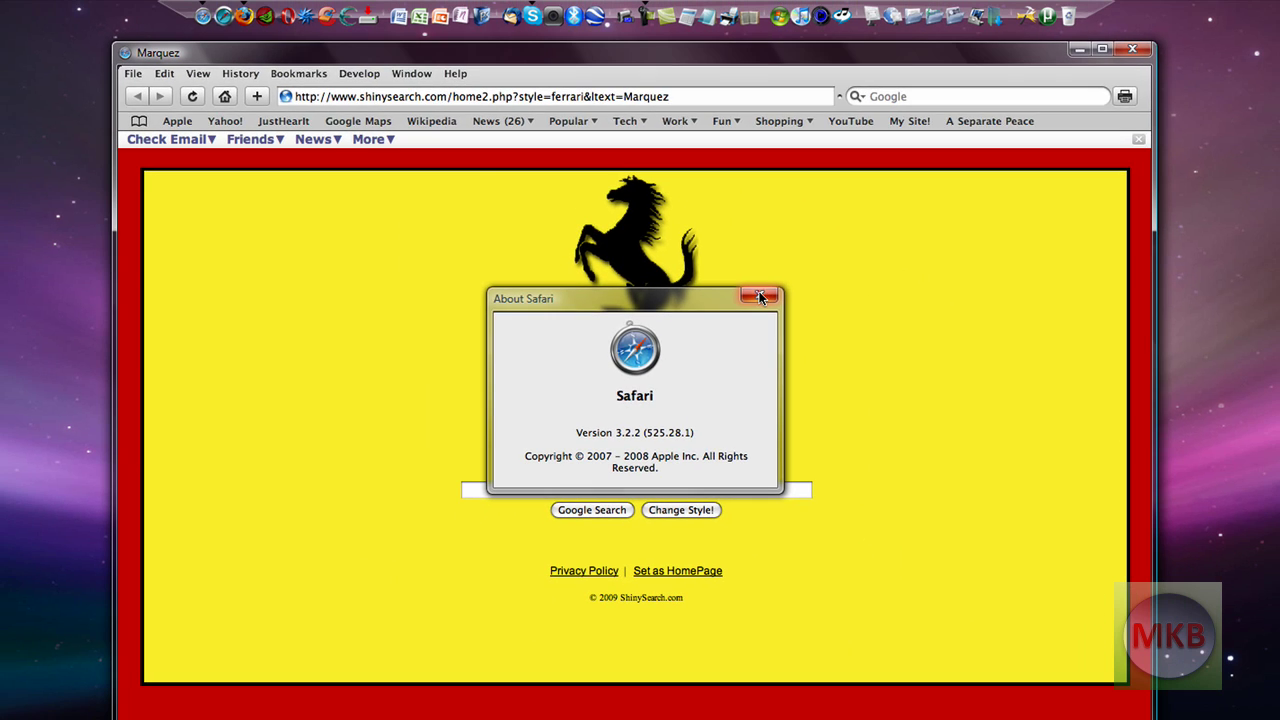
{"action": "left_click", "coordinate": [985, 183]}
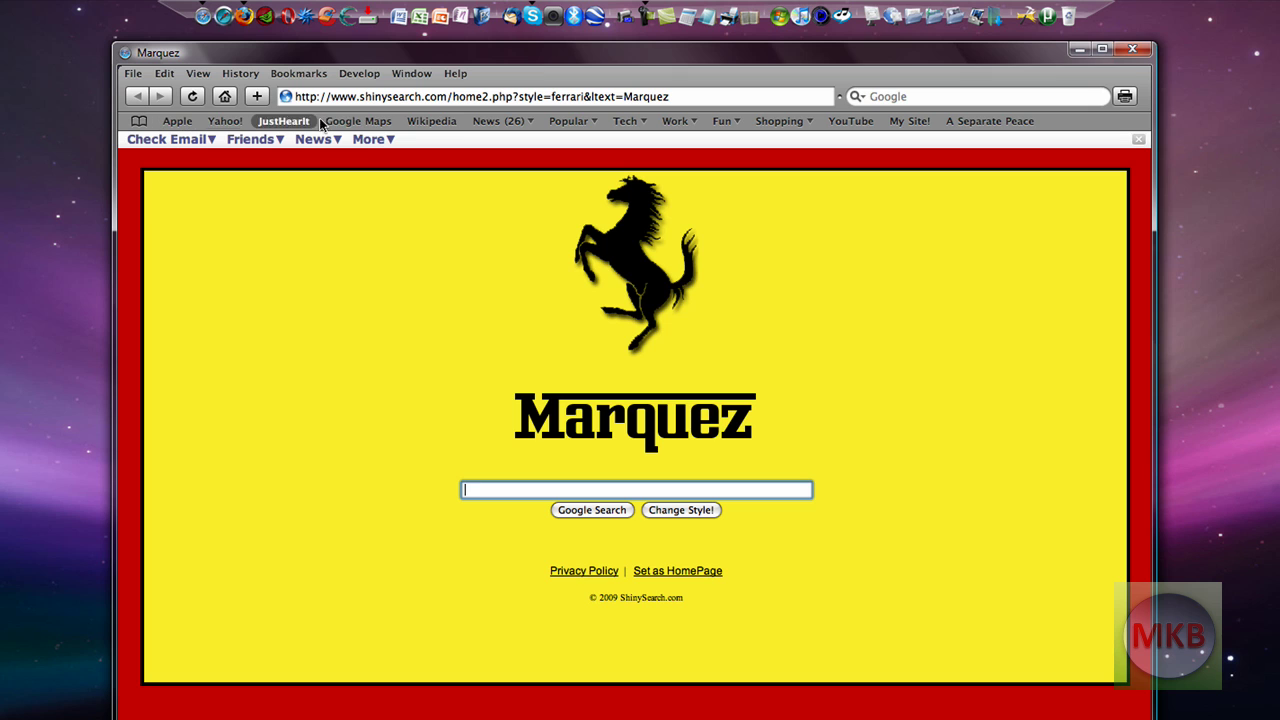
{"action": "left_click", "coordinate": [505, 121]}
{"action": "left_click", "coordinate": [548, 340]}
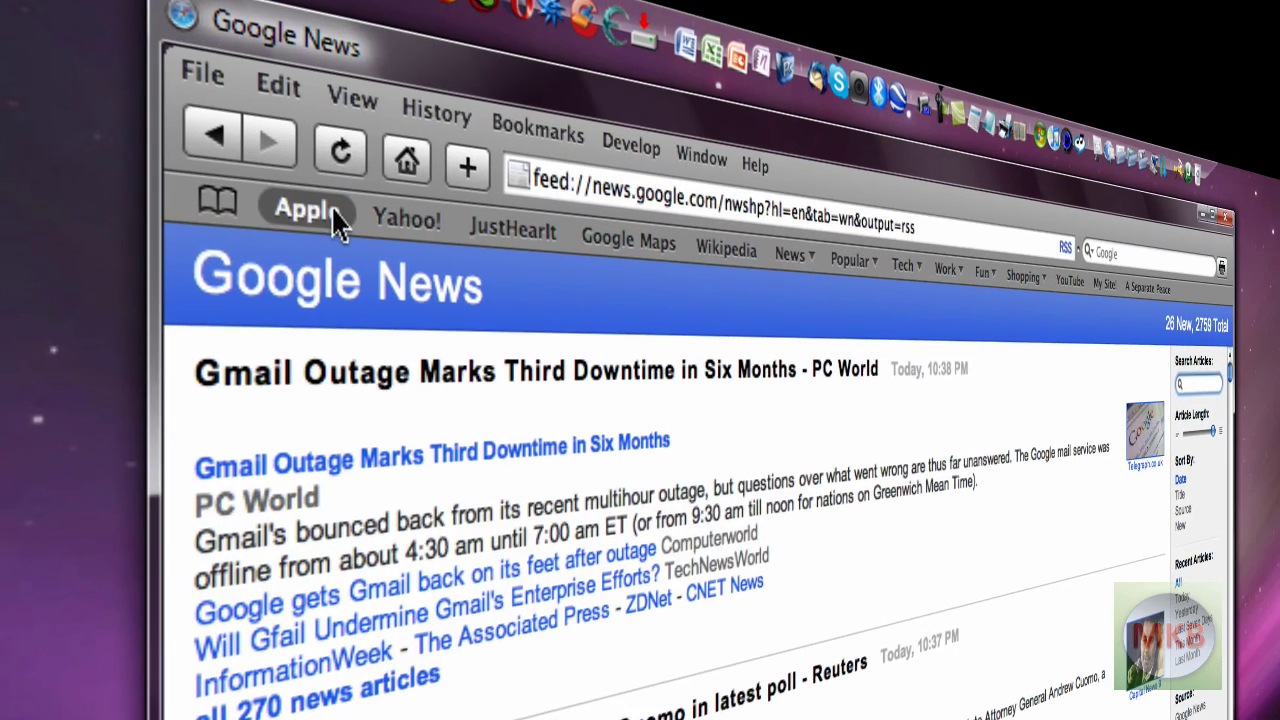
Go to apple.com's Downloads page and enter 'safari' in the site search box.
{"action": "left_click", "coordinate": [177, 121]}
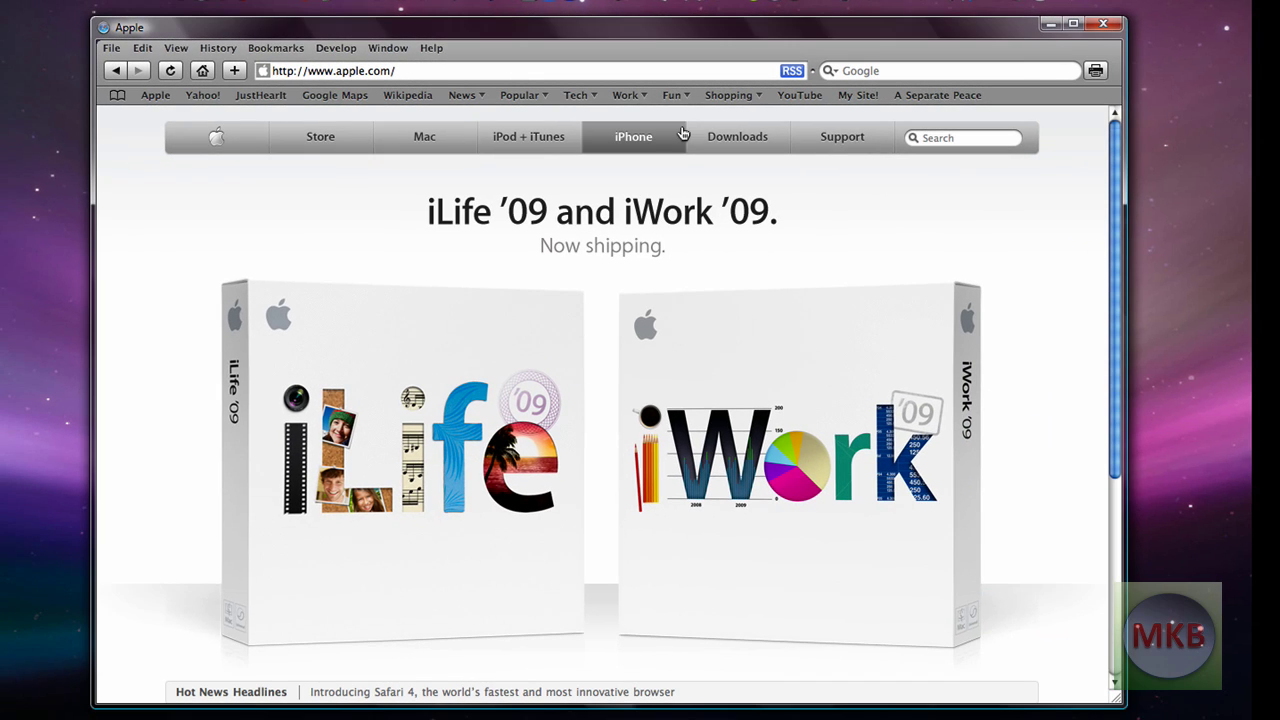
{"action": "left_click", "coordinate": [744, 138]}
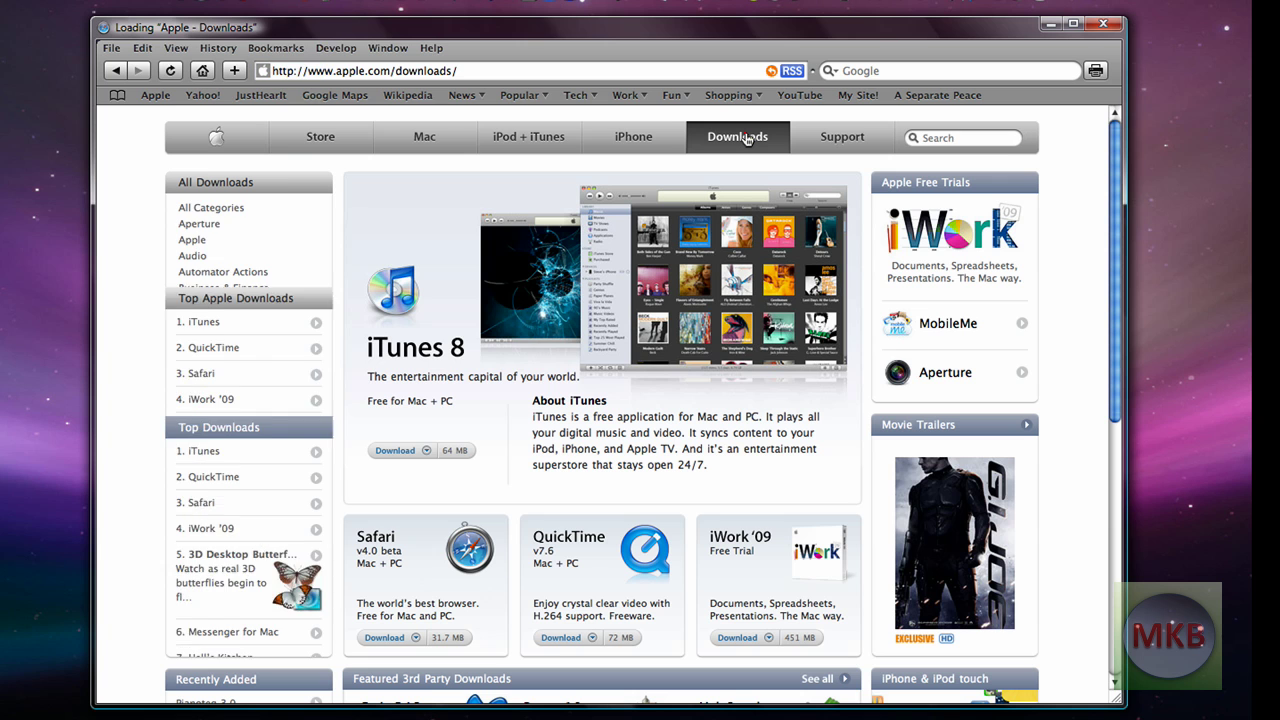
{"action": "scroll", "coordinate": [468, 470], "scroll_direction": "down", "scroll_amount": 1}
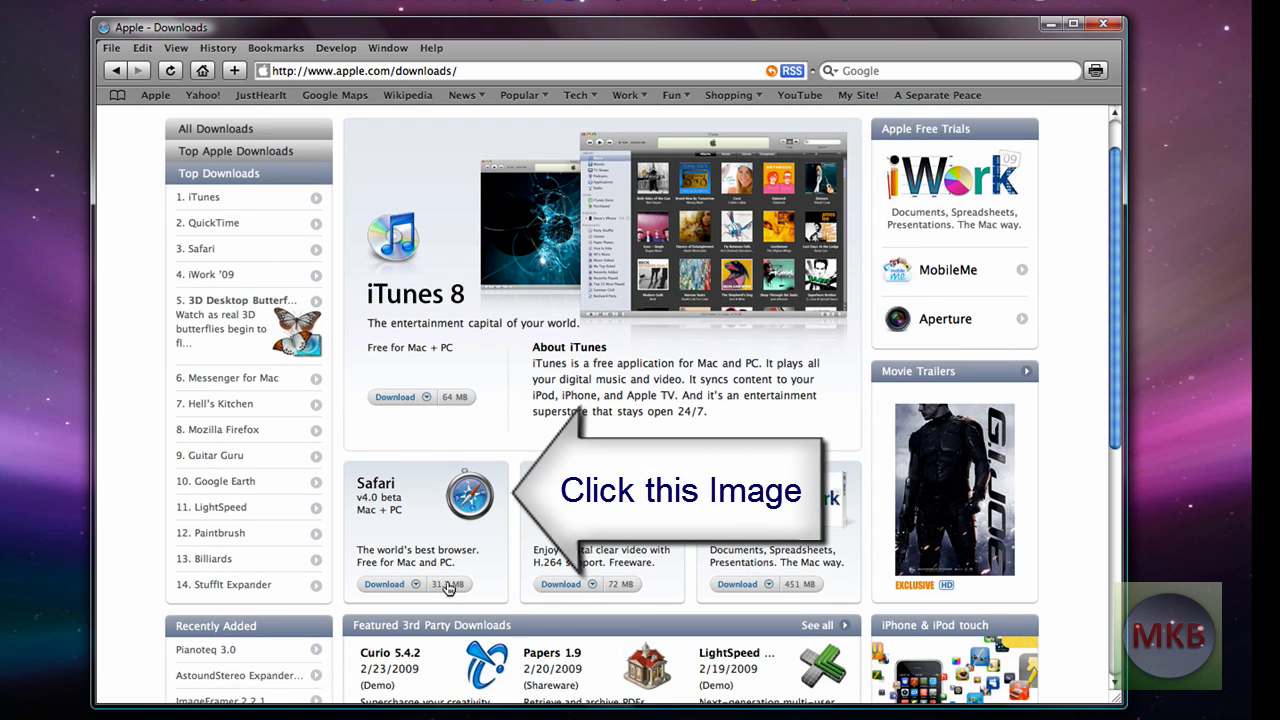
{"action": "scroll", "coordinate": [440, 598], "scroll_direction": "up", "scroll_amount": 1}
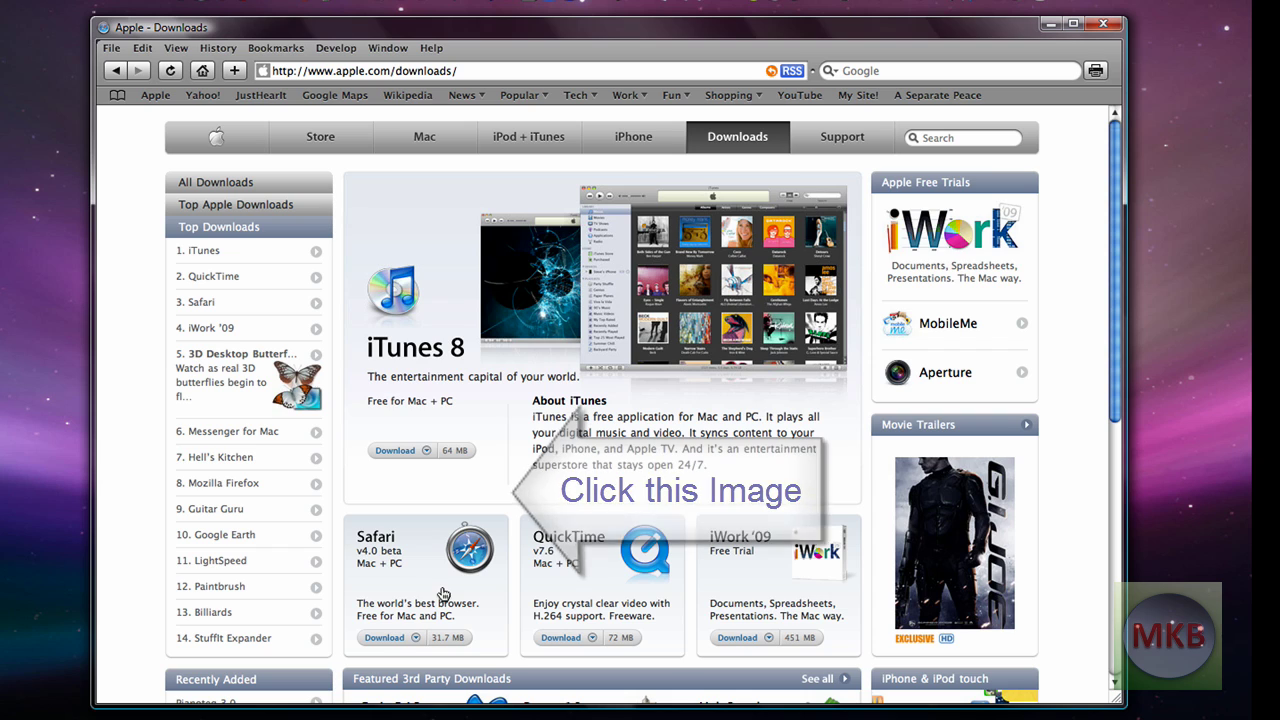
{"action": "left_click", "coordinate": [964, 139]}
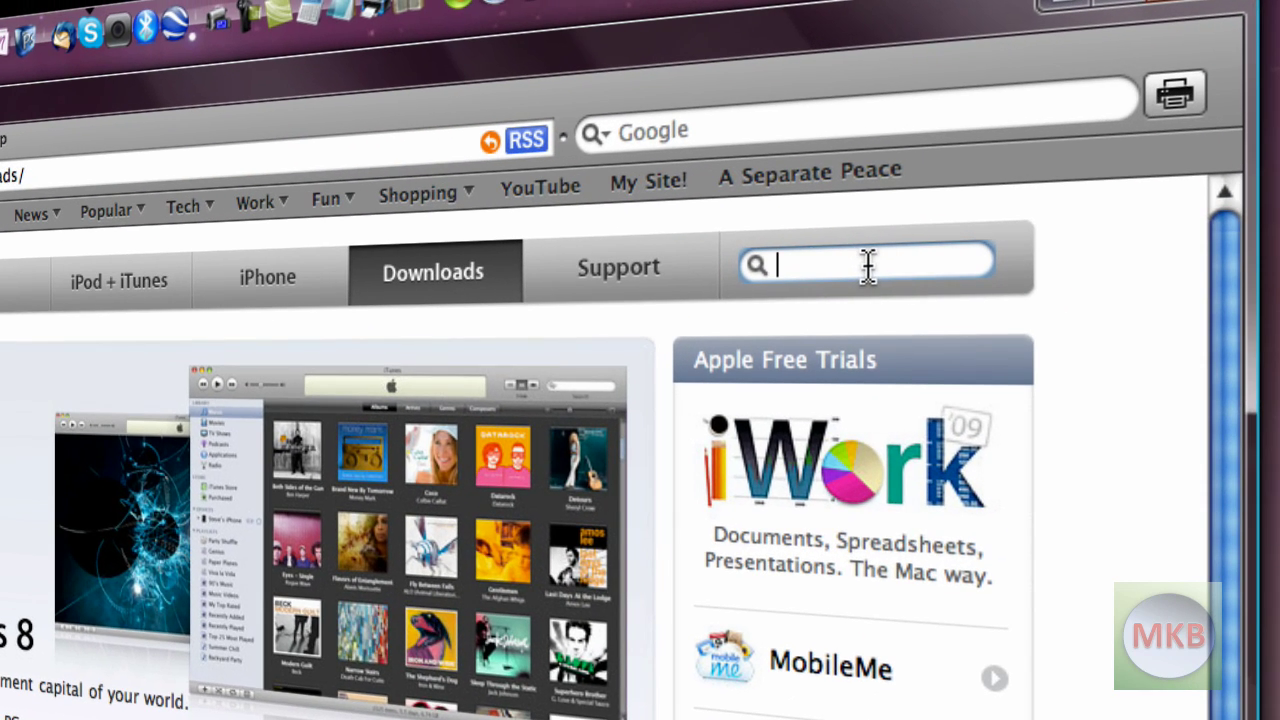
{"action": "type", "text": "safari"}
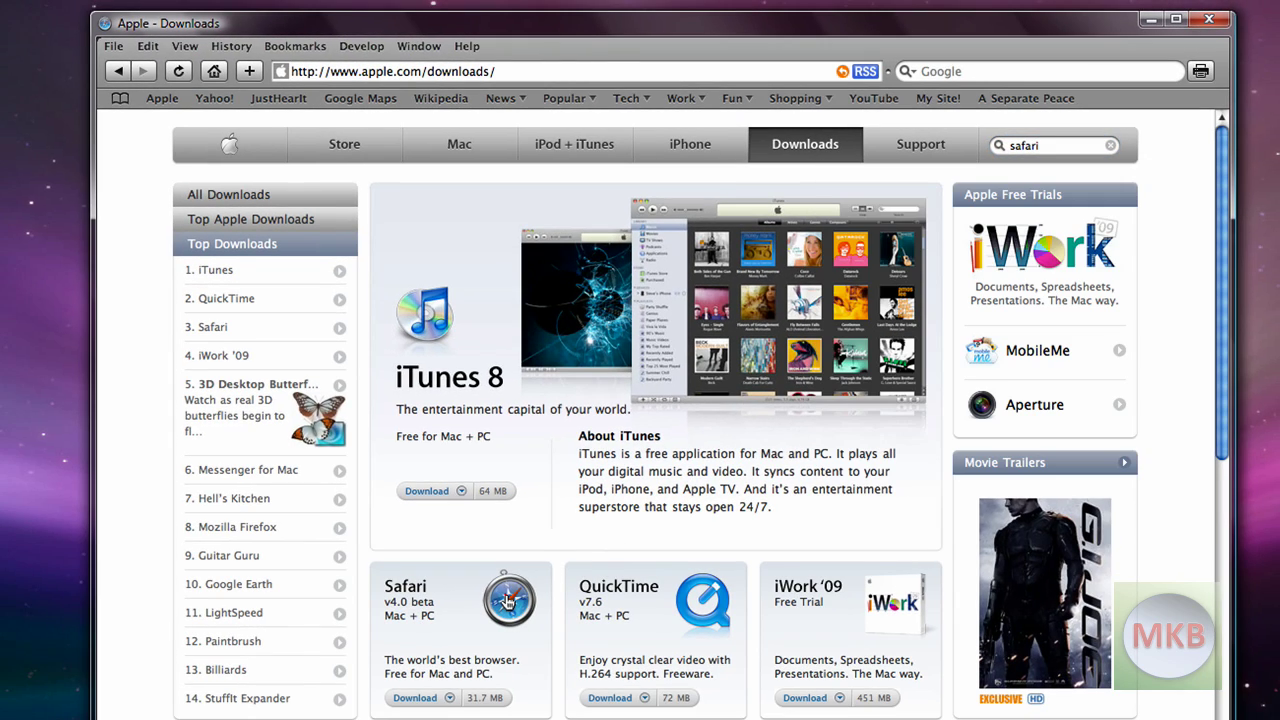
On the Safari 4 page, untick 'Keep me up to date' and request the Windows download.
{"action": "left_click", "coordinate": [509, 599]}
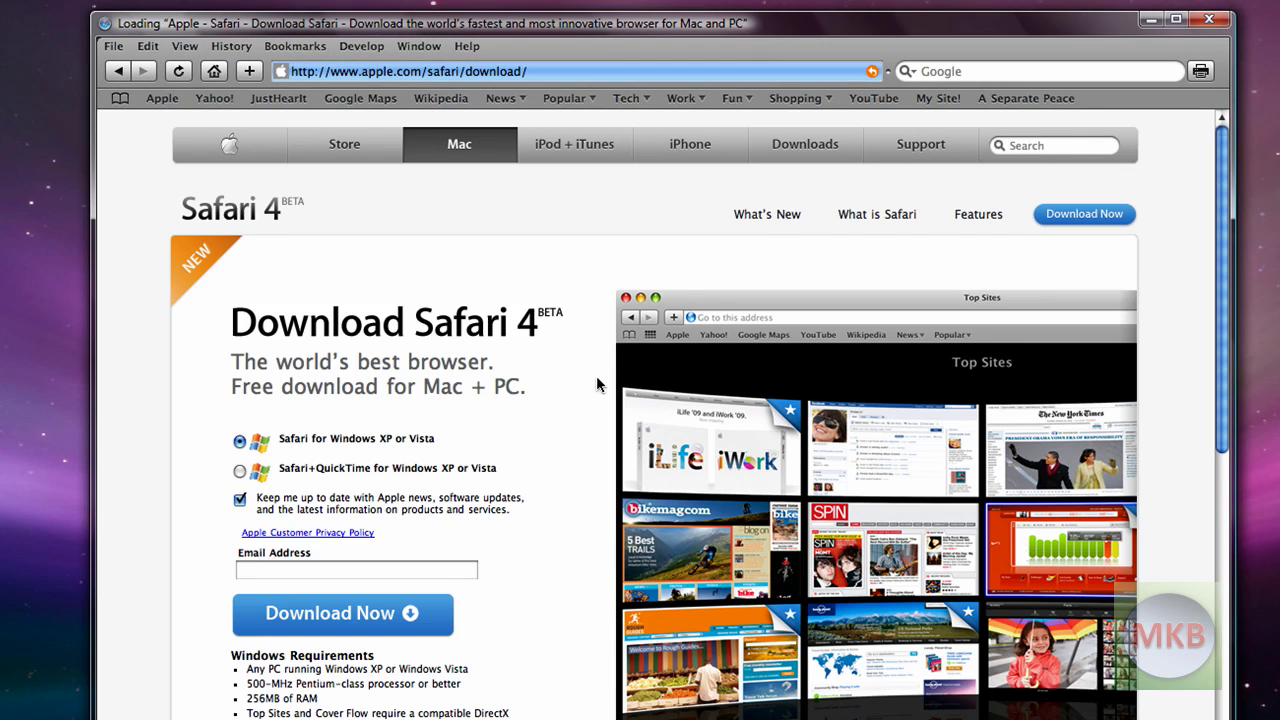
{"action": "scroll", "coordinate": [596, 375], "scroll_direction": "down", "scroll_amount": 2}
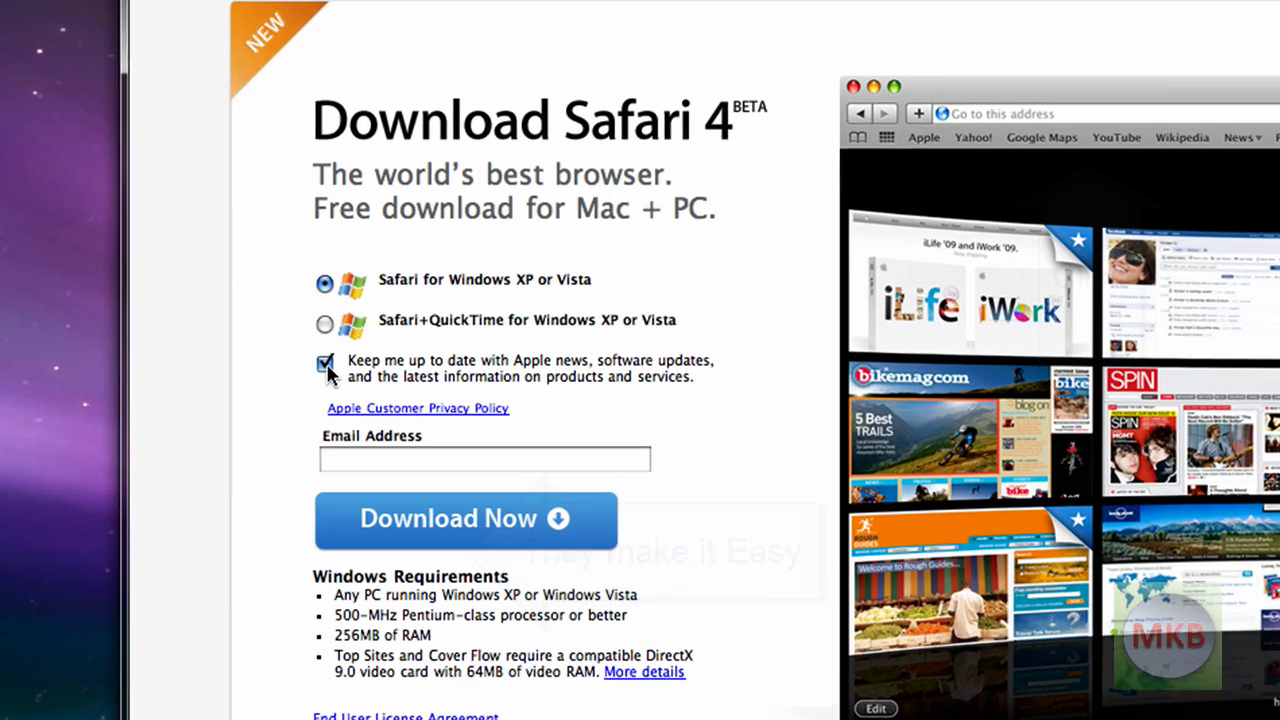
{"action": "left_click", "coordinate": [240, 431]}
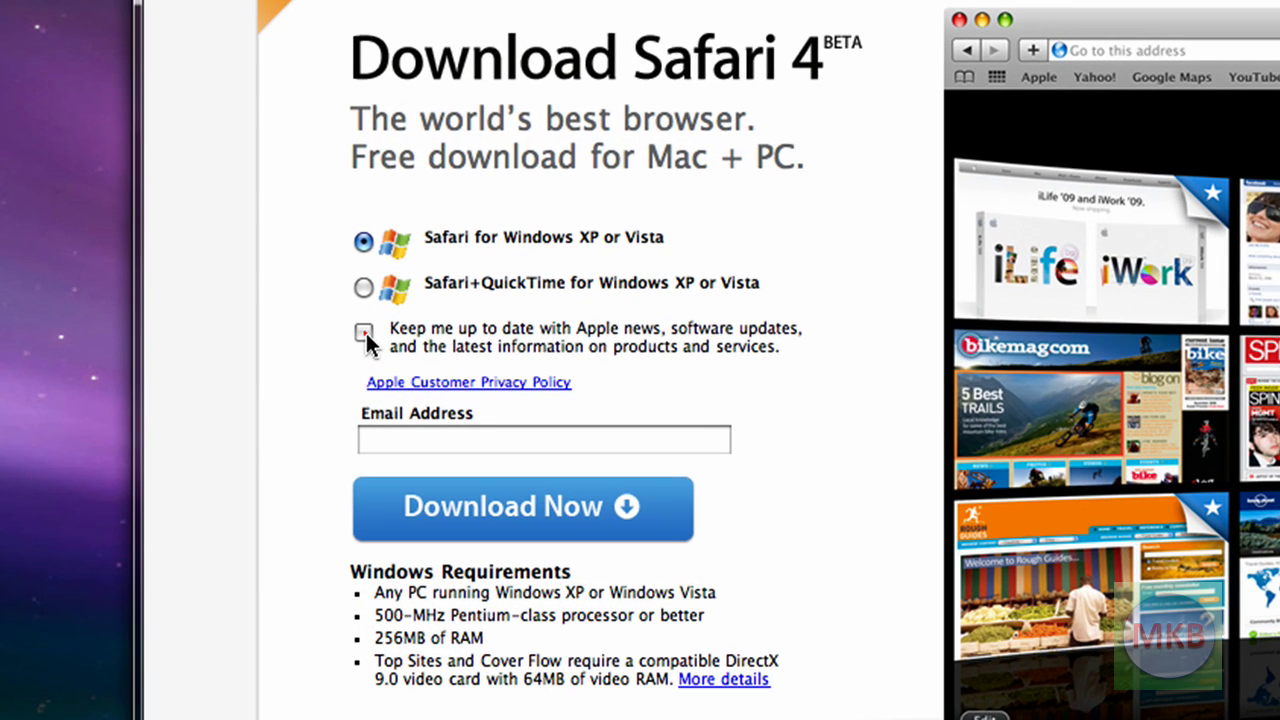
{"action": "left_click", "coordinate": [502, 507]}
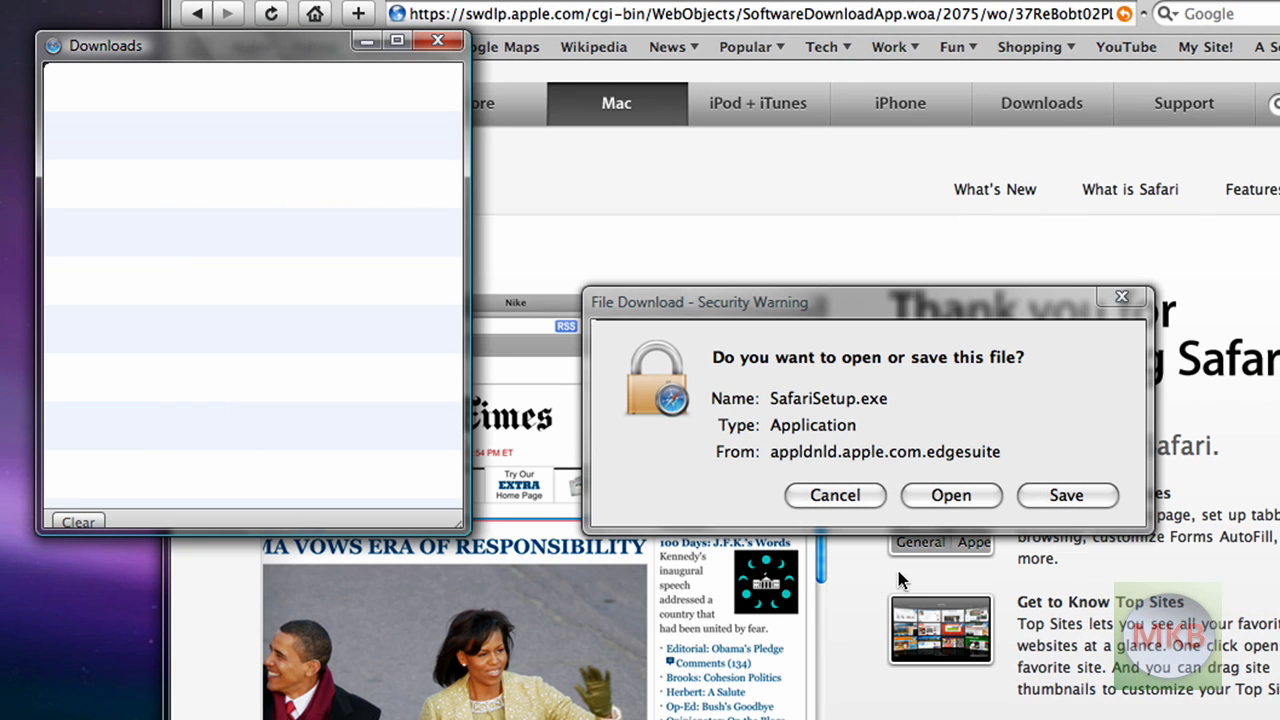
Download SafariSetup.exe via Open, browse the thank-you page, and bring the Downloads window forward.
{"action": "left_click", "coordinate": [958, 496]}
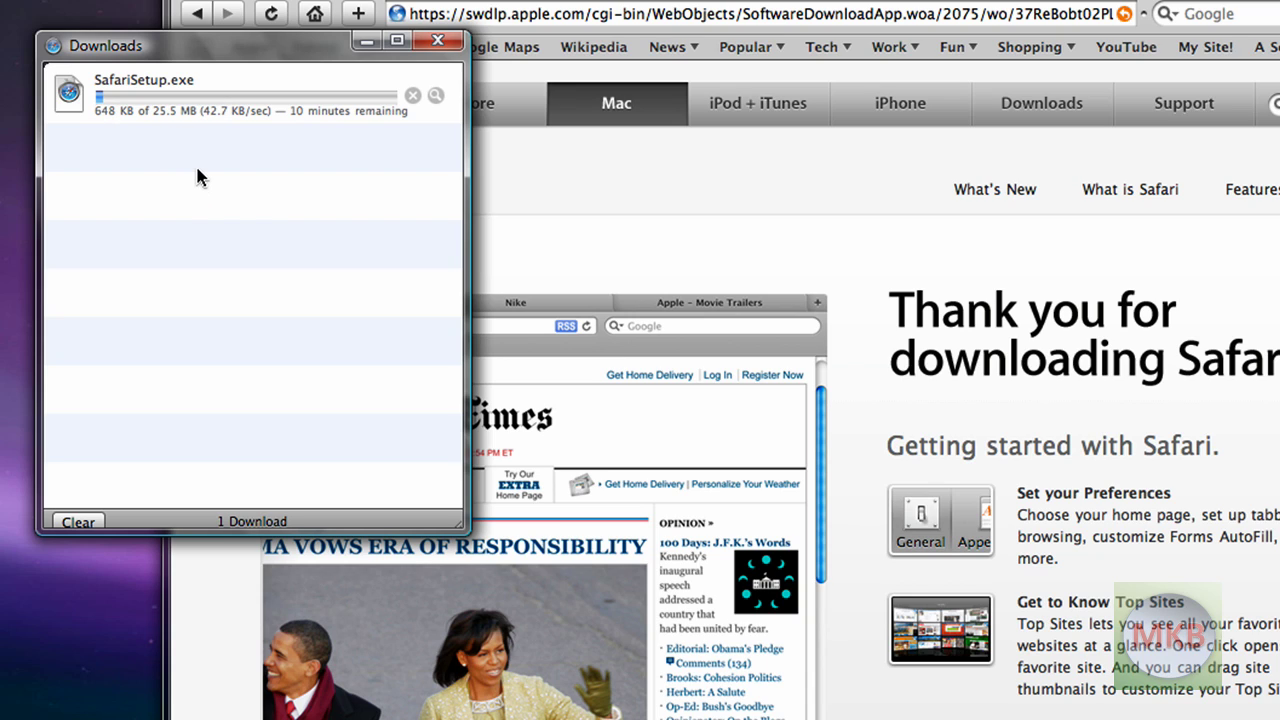
{"action": "left_click", "coordinate": [1207, 430]}
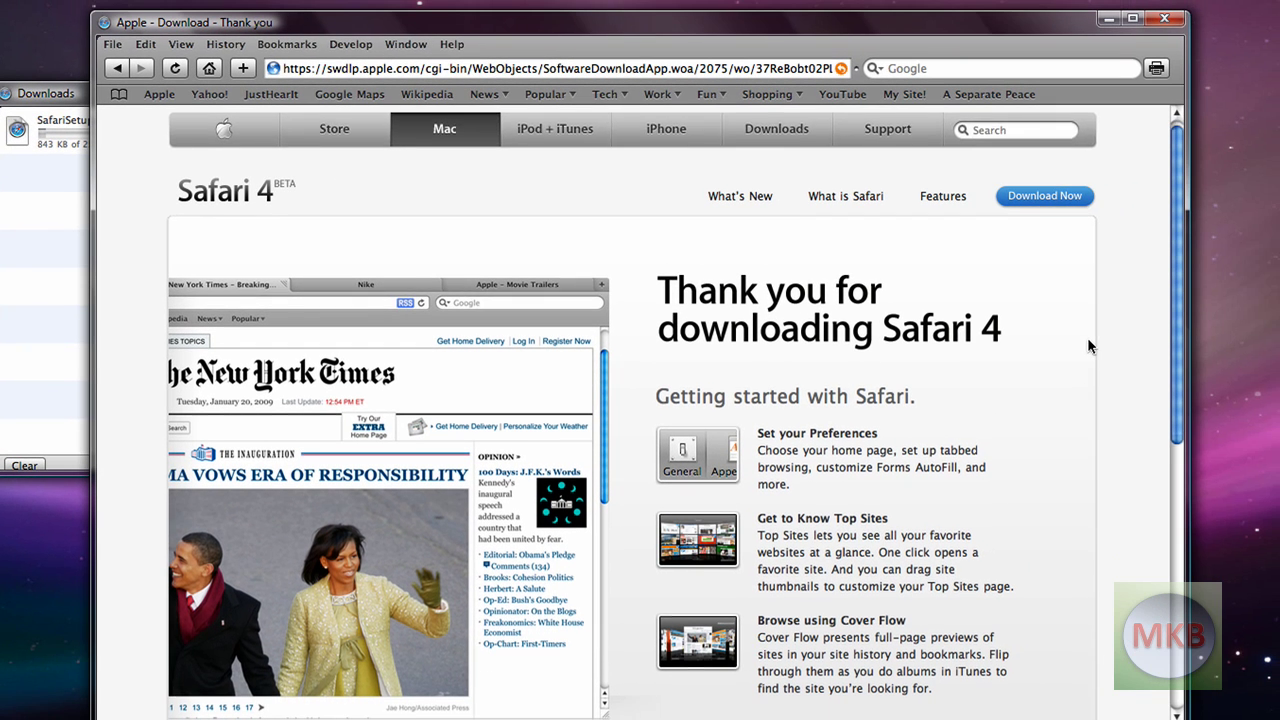
{"action": "scroll", "coordinate": [1090, 346], "scroll_direction": "down", "scroll_amount": 1}
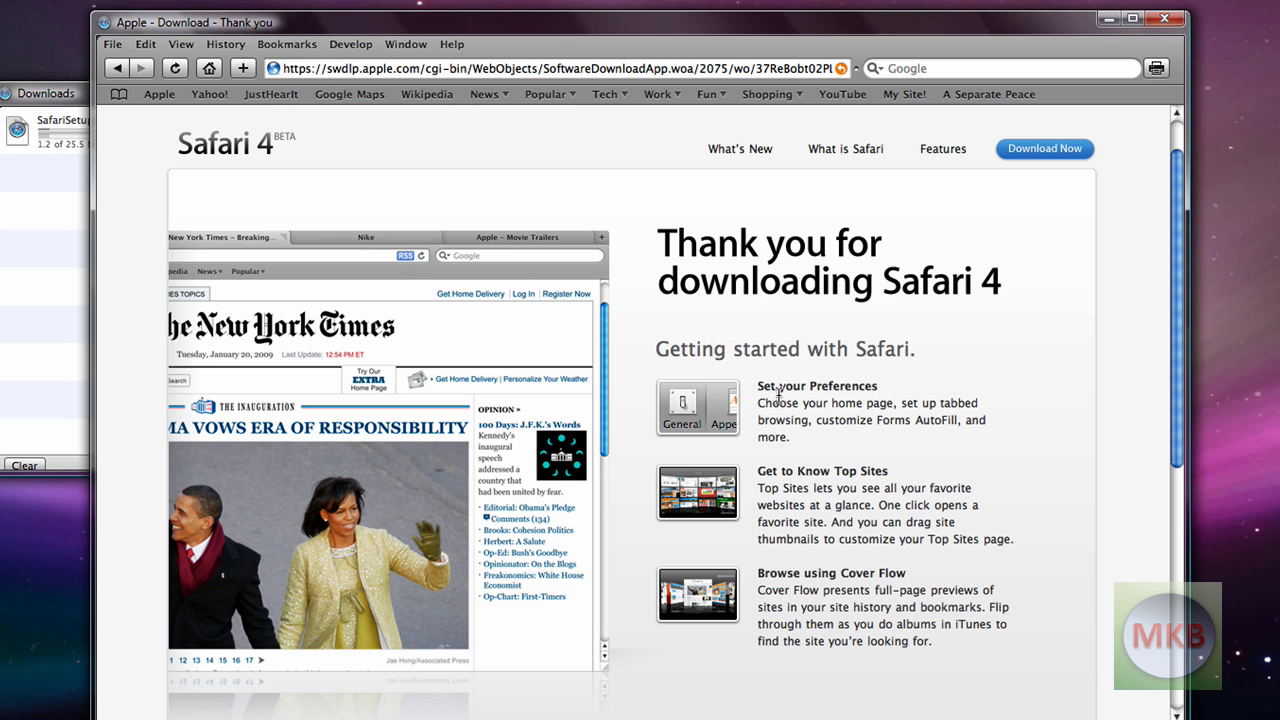
{"action": "scroll", "coordinate": [806, 390], "scroll_direction": "down", "scroll_amount": 2}
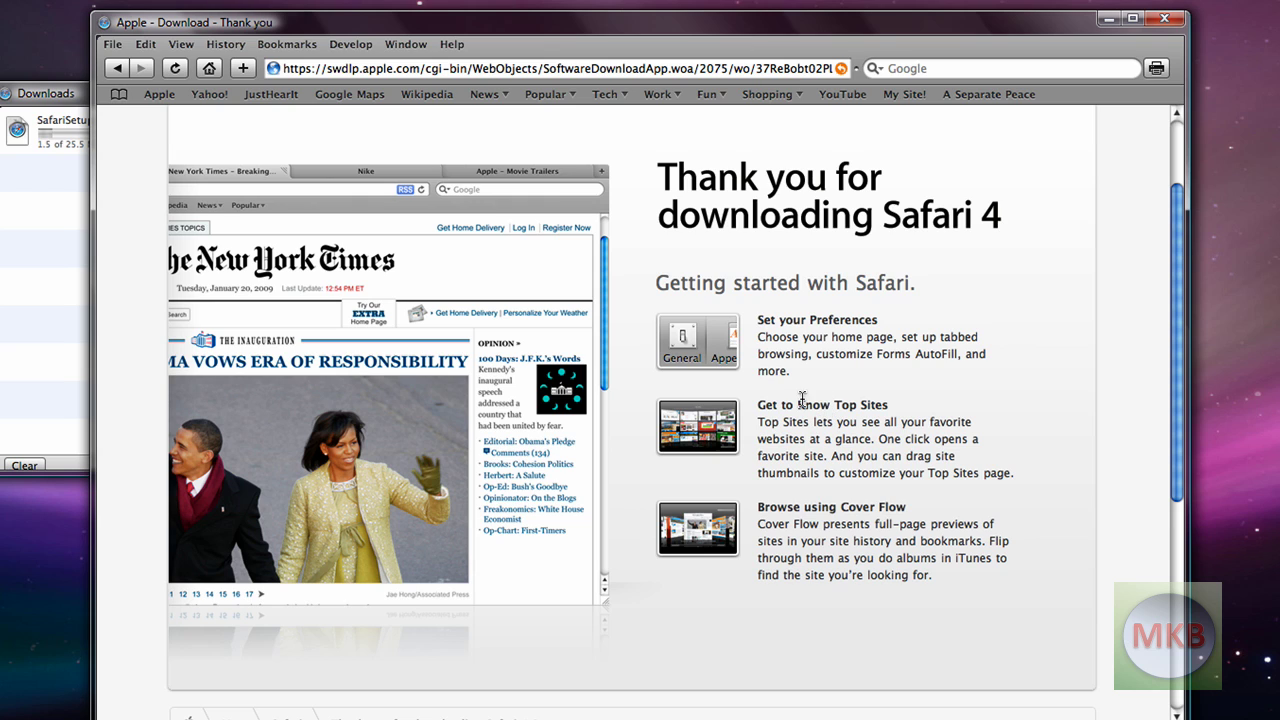
{"action": "left_click", "coordinate": [28, 222]}
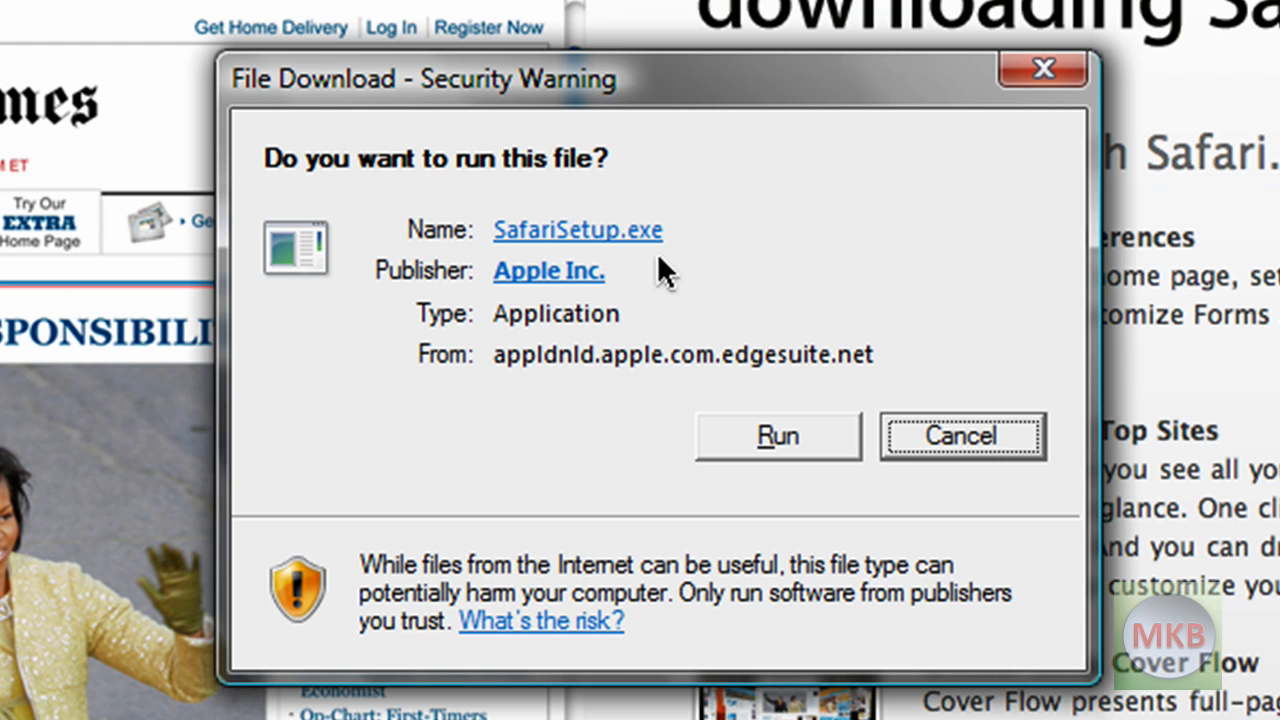
Run the Safari 4 installer, then close the Downloads list and the browser window.
{"action": "left_click", "coordinate": [777, 437]}
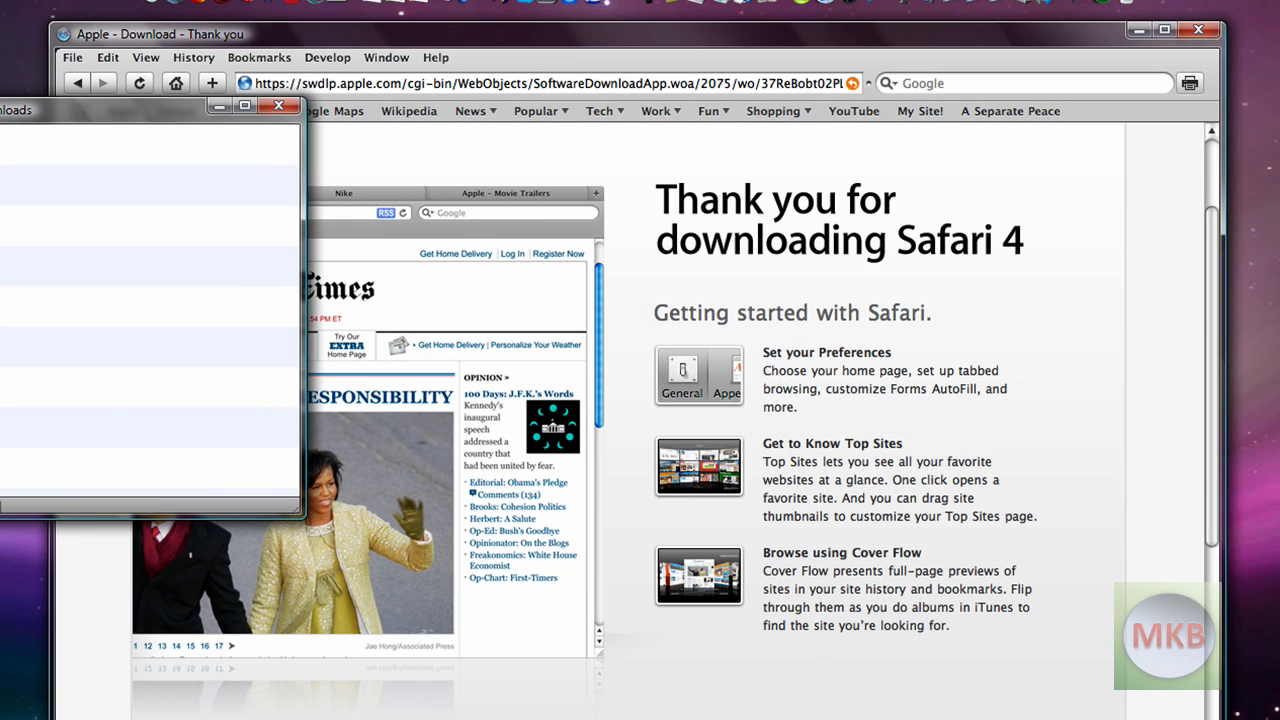
{"action": "left_click", "coordinate": [286, 106]}
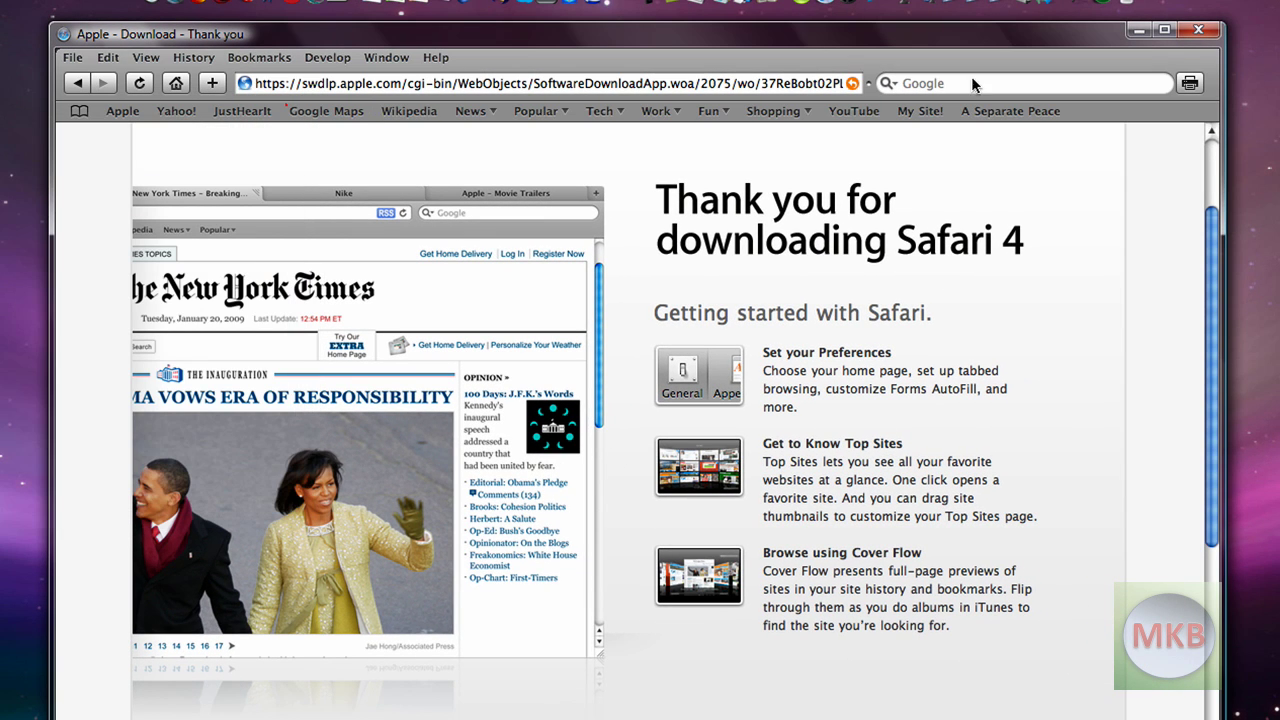
{"action": "left_click", "coordinate": [1194, 30]}
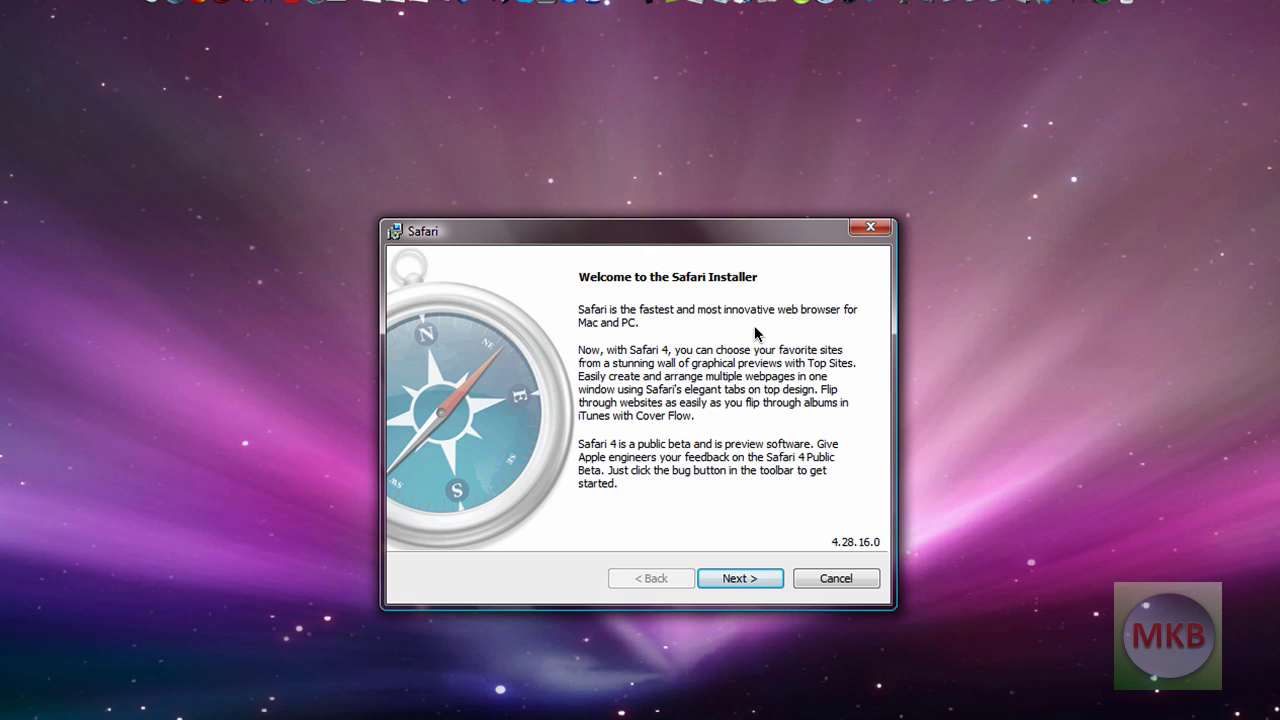
Accept the licence agreement and proceed to Installation Options with desktop shortcuts enabled.
{"action": "left_click", "coordinate": [745, 578]}
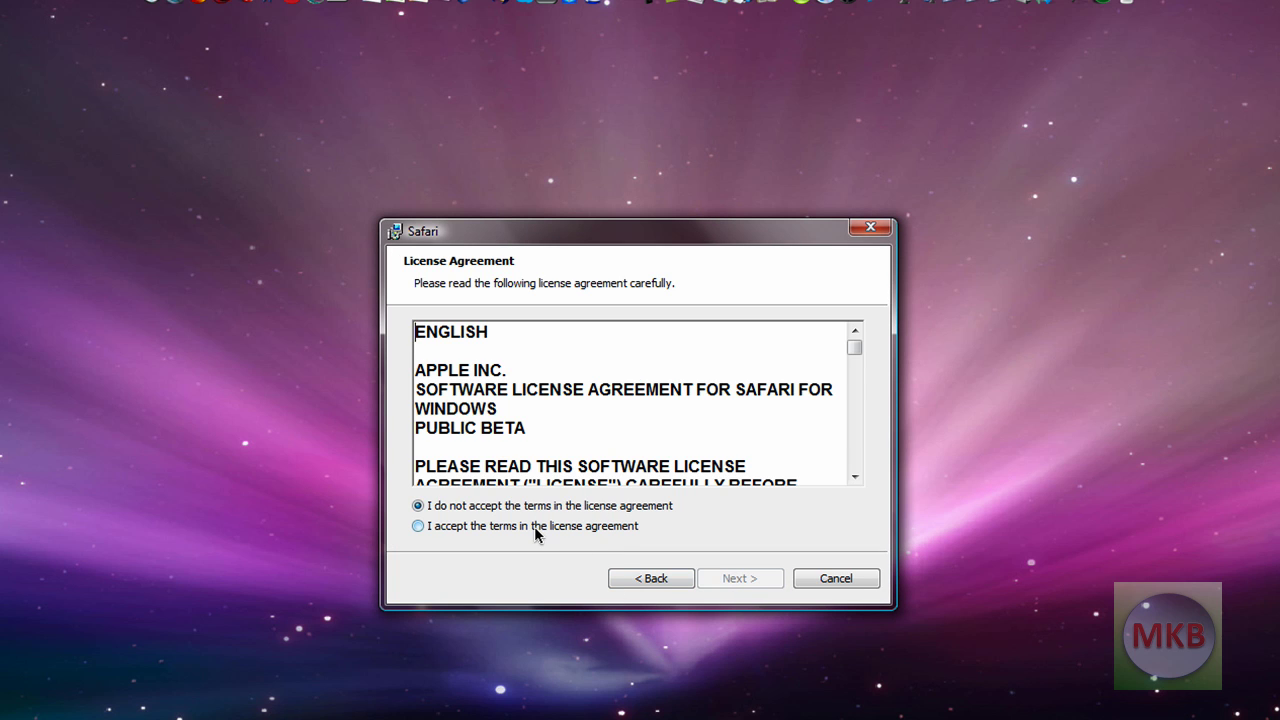
{"action": "left_click", "coordinate": [418, 526]}
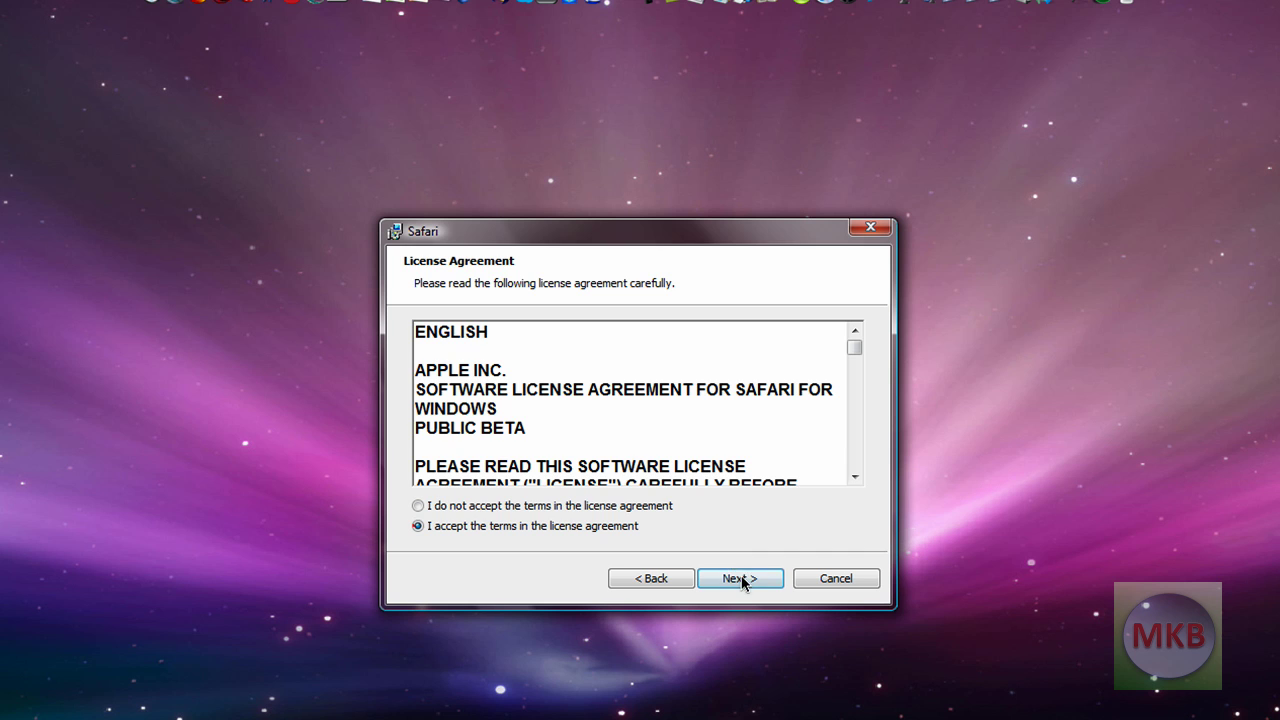
{"action": "left_click", "coordinate": [740, 579]}
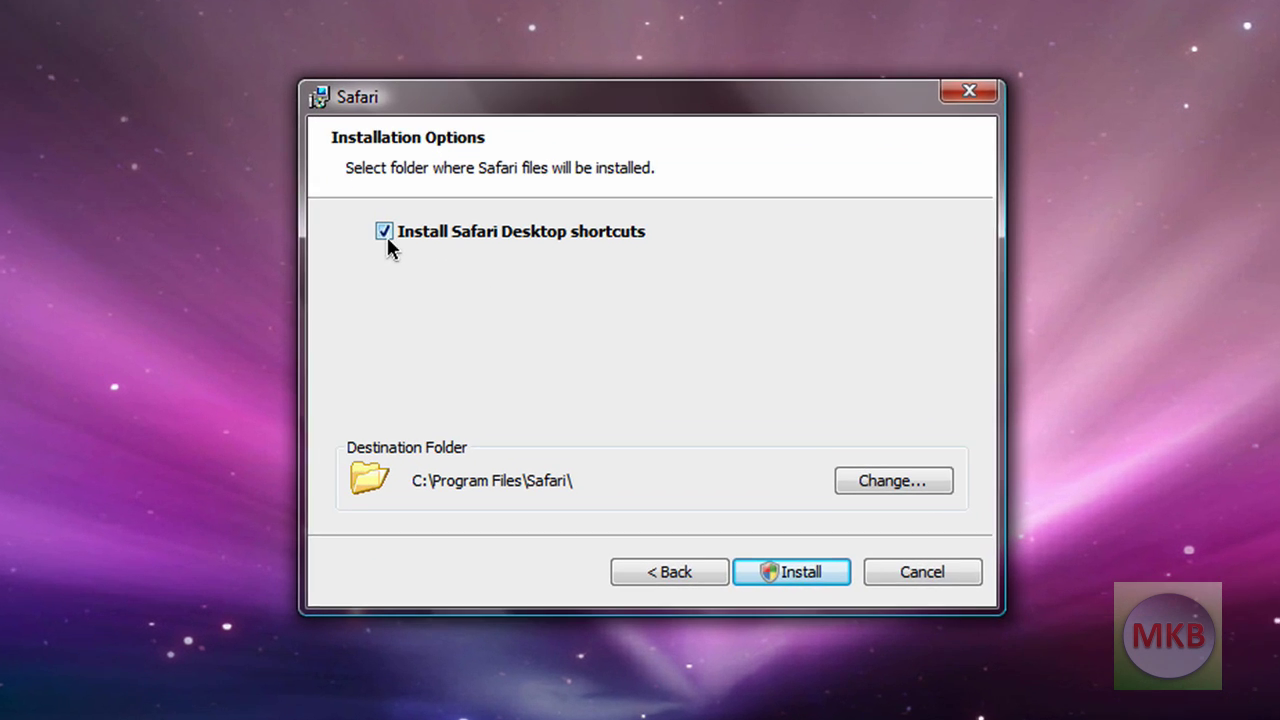
{"action": "left_click", "coordinate": [384, 233]}
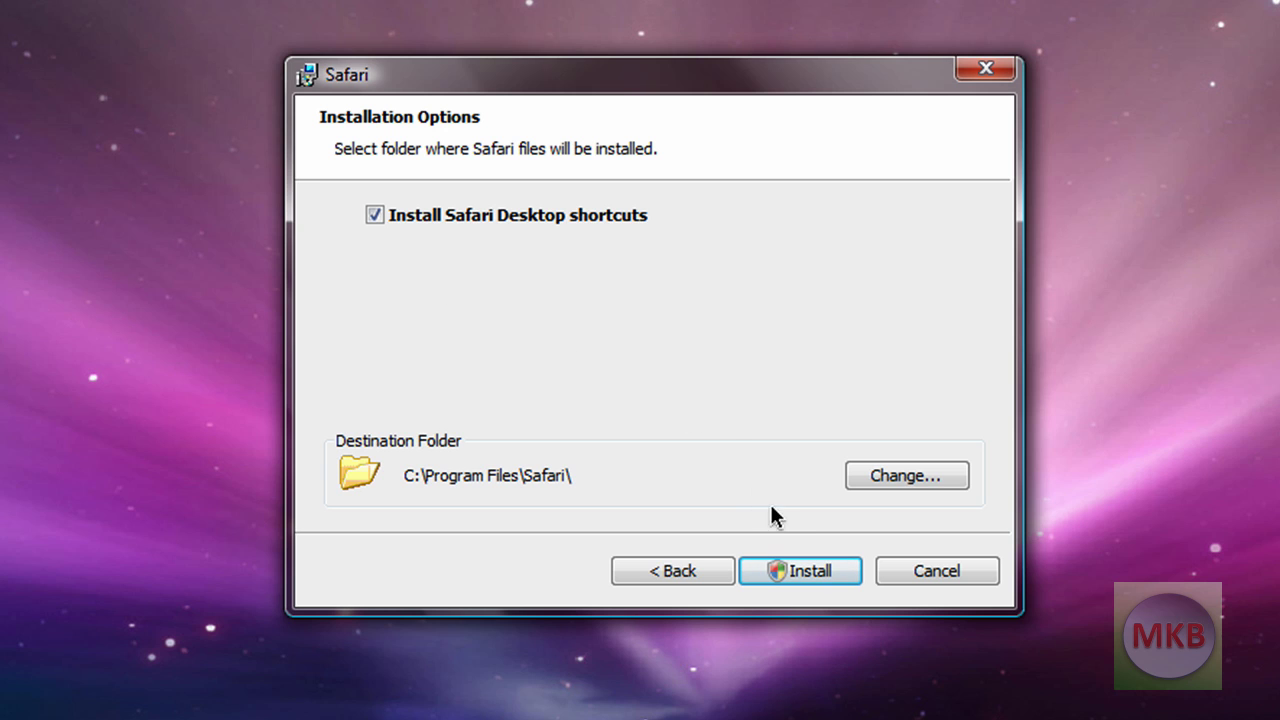
Start the installation and wait for the Congratulations page.
{"action": "left_click", "coordinate": [786, 563]}
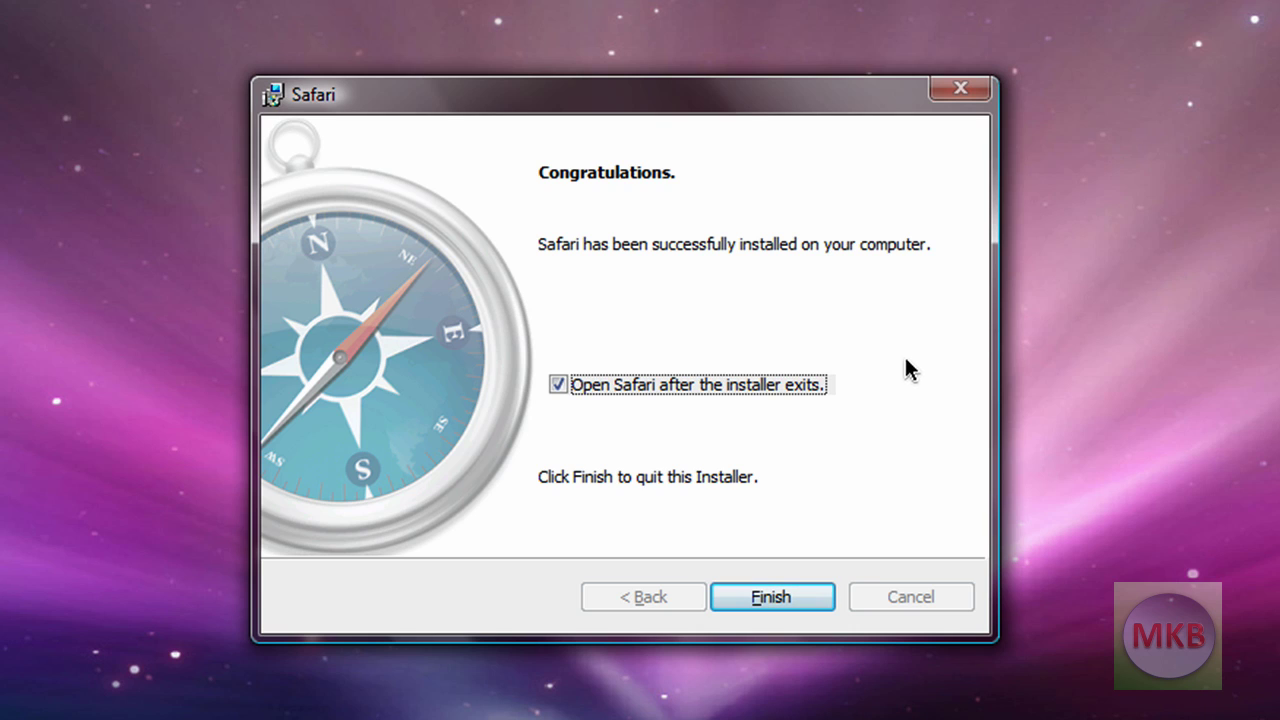
Finish the installer without launching Safari and swap RocketDock's old Safari icon for the new shortcut.
{"action": "left_click", "coordinate": [556, 385]}
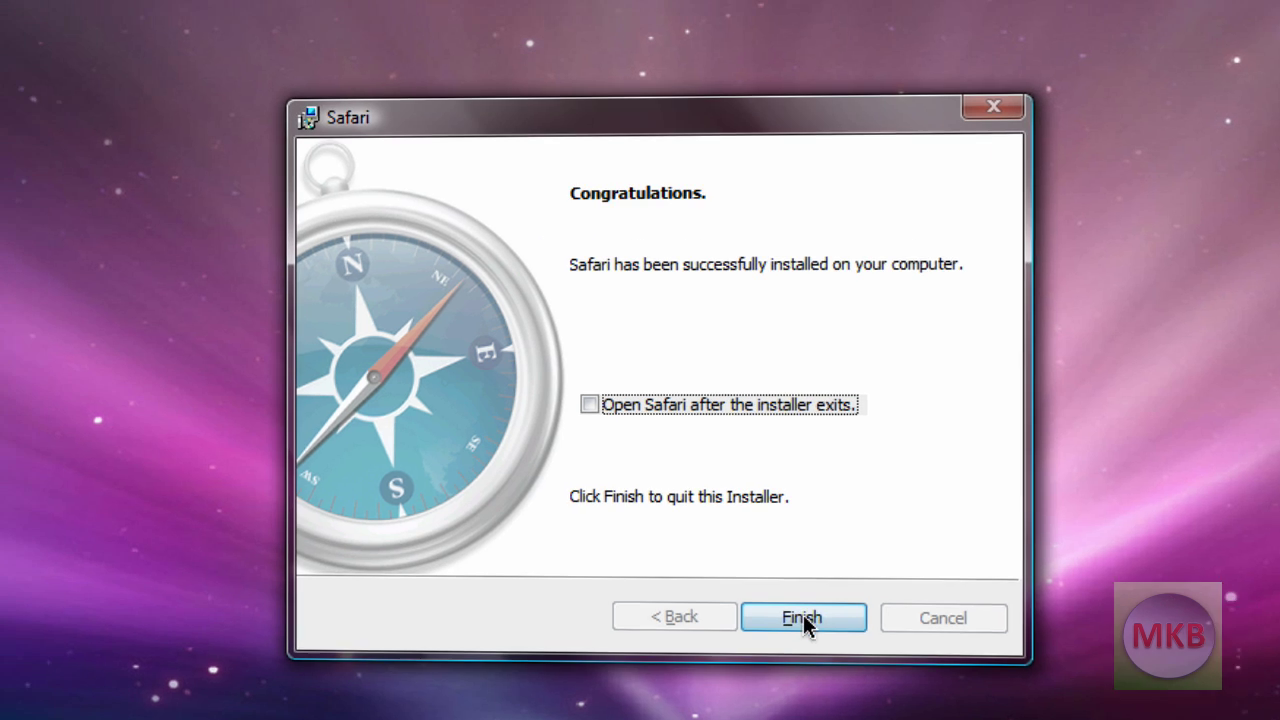
{"action": "left_click", "coordinate": [772, 597]}
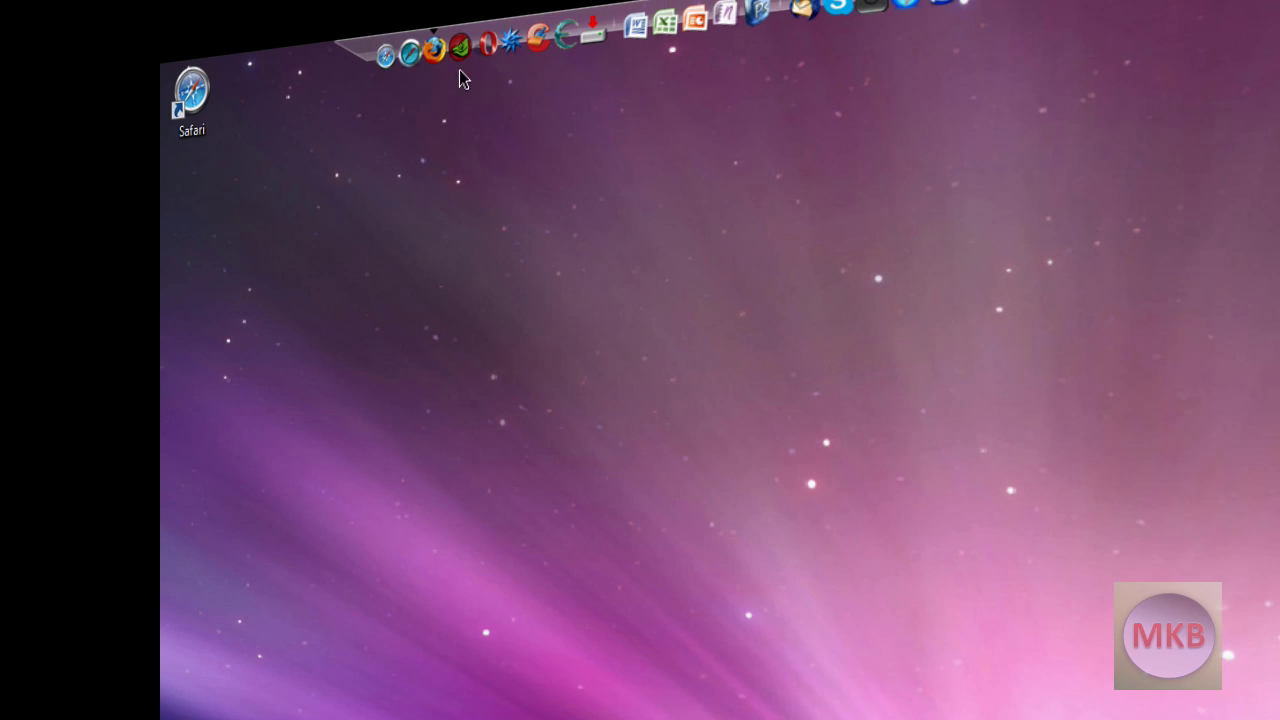
{"action": "right_click", "coordinate": [386, 66]}
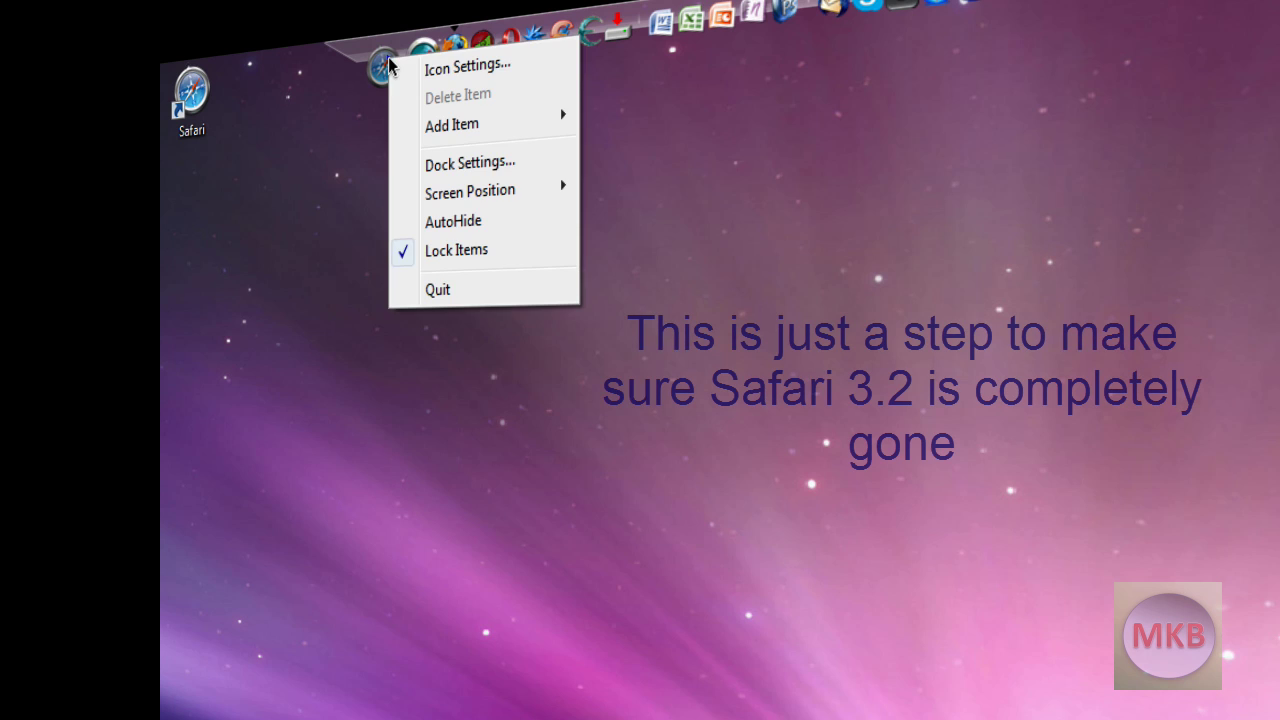
{"action": "left_click", "coordinate": [470, 250]}
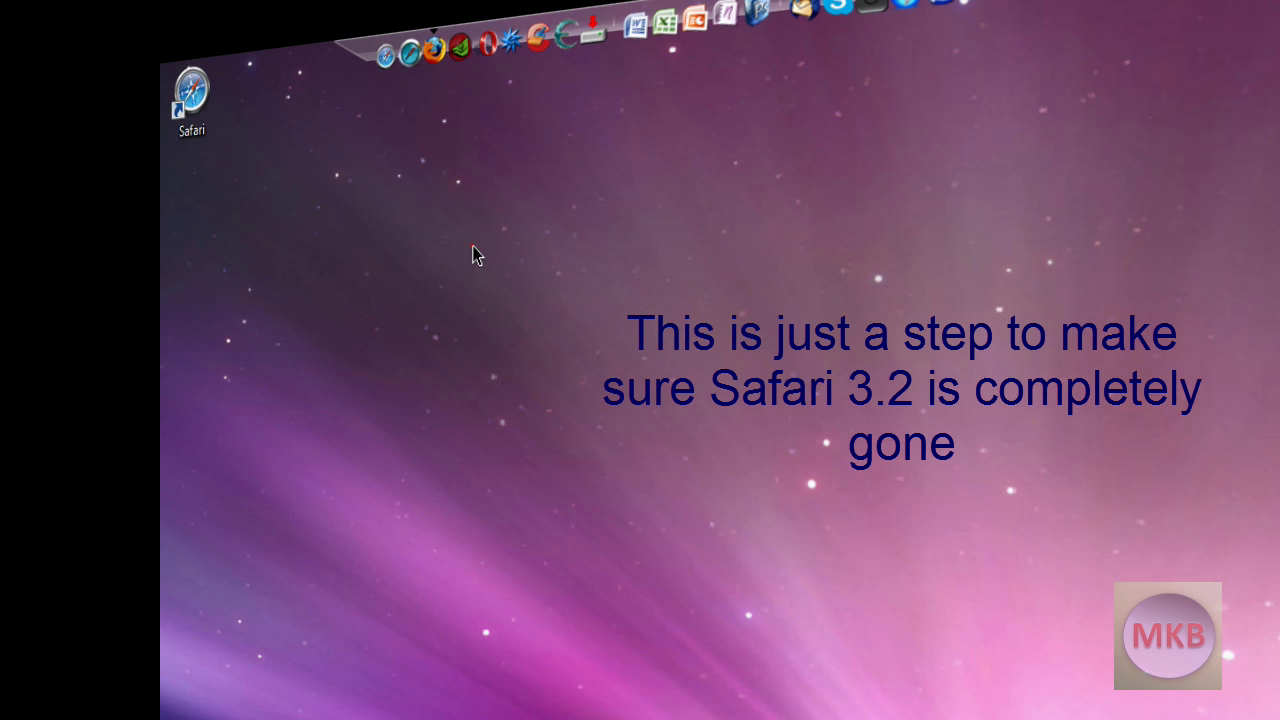
{"action": "left_click_drag", "start_coordinate": [383, 66], "coordinate": [386, 170]}
{"action": "left_click_drag", "start_coordinate": [210, 98], "coordinate": [386, 51]}
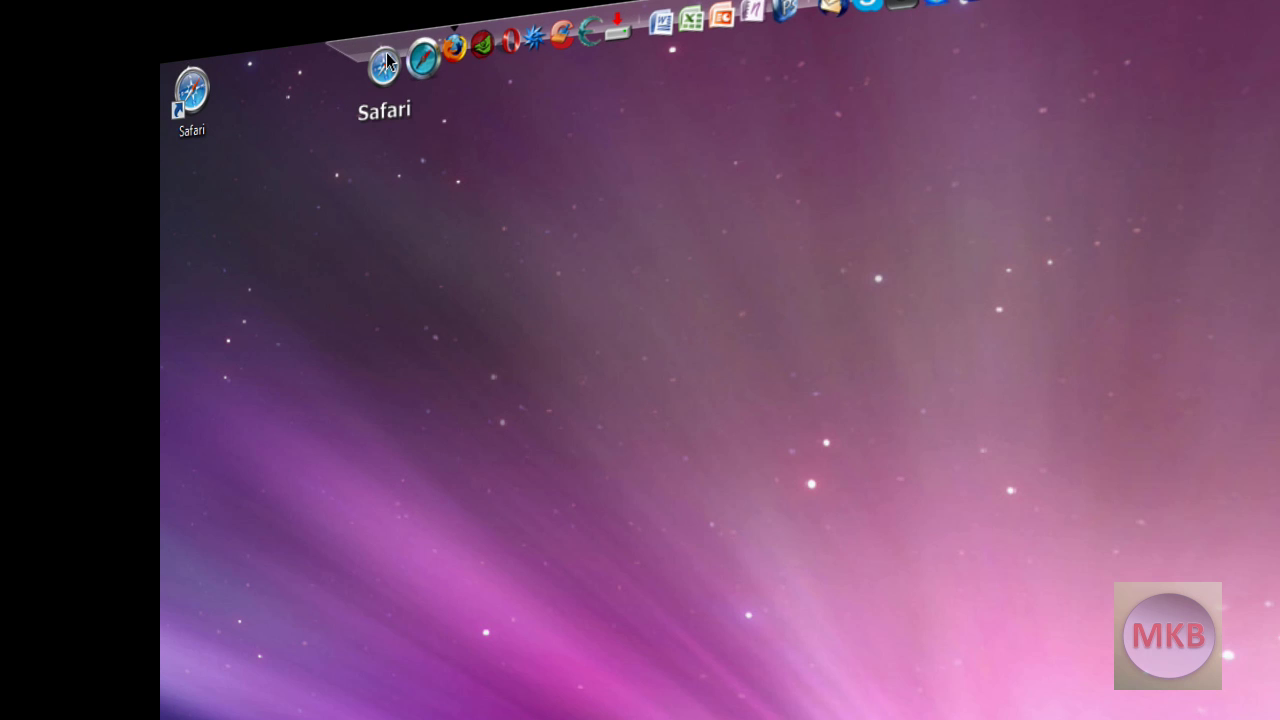
{"action": "right_click", "coordinate": [385, 70]}
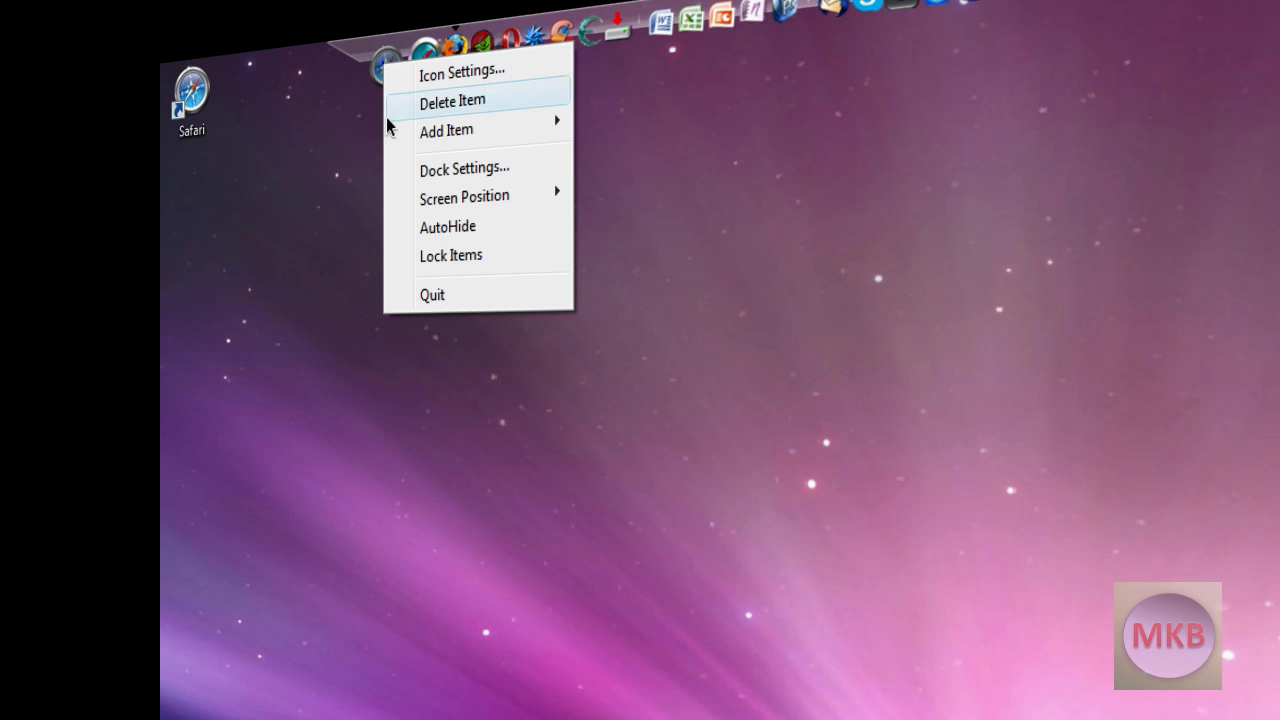
{"action": "left_click", "coordinate": [416, 251]}
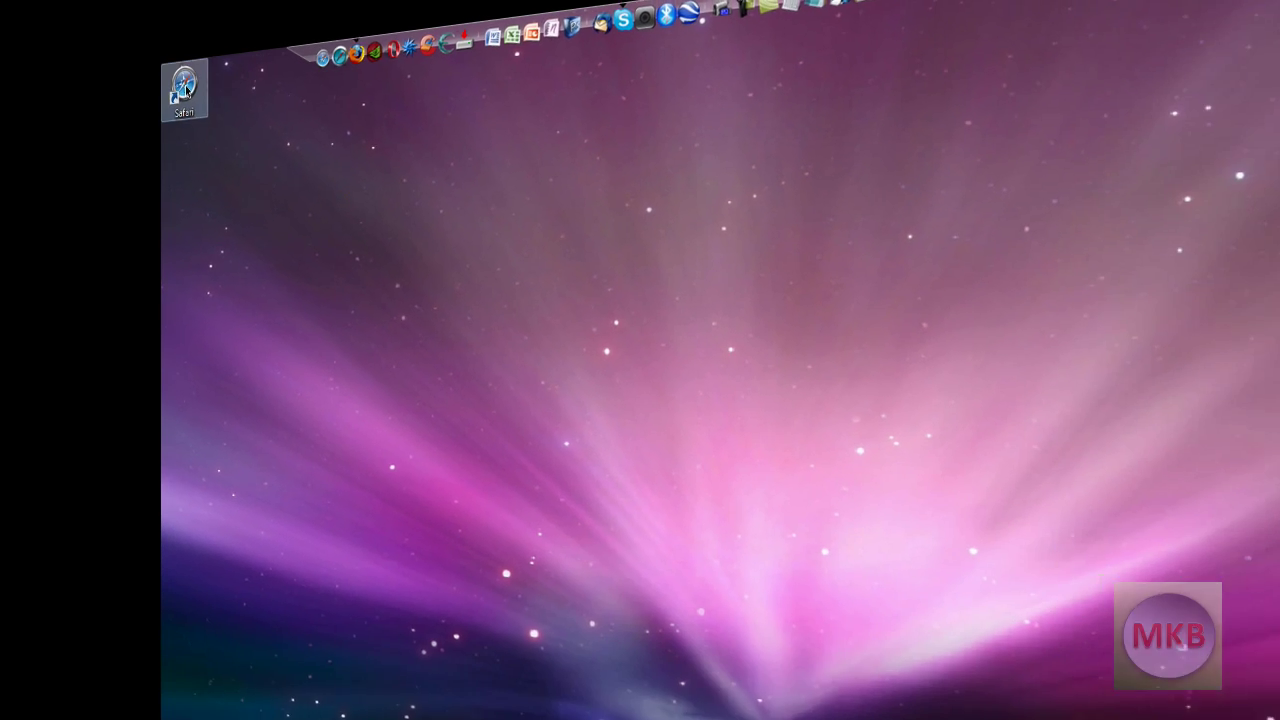
Delete the Safari desktop shortcut to the Recycle Bin.
{"action": "right_click", "coordinate": [188, 88]}
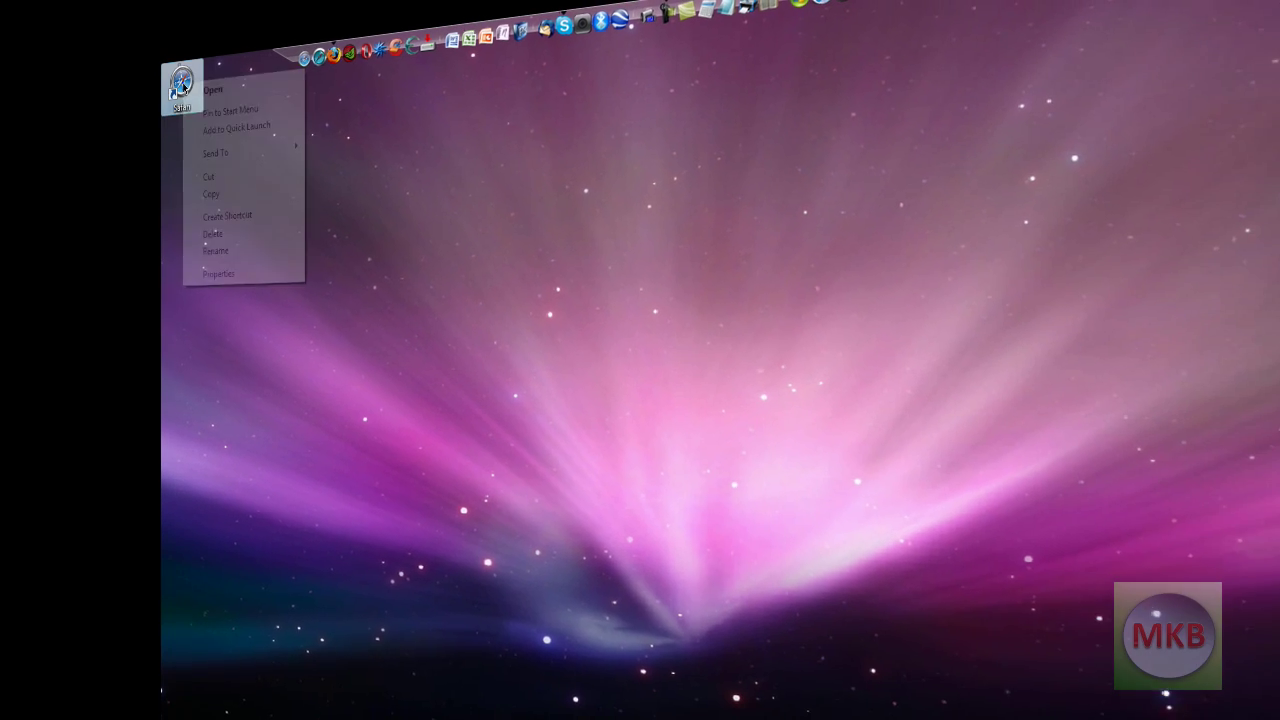
{"action": "left_click", "coordinate": [211, 229]}
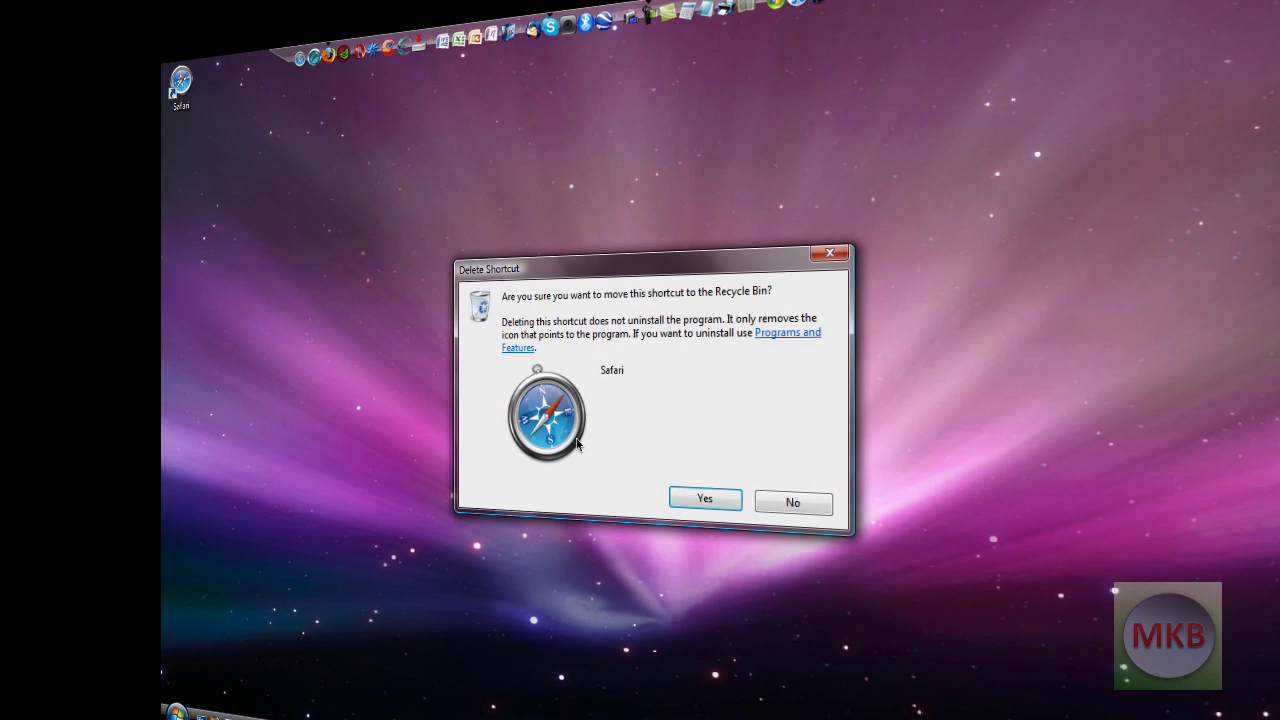
{"action": "left_click", "coordinate": [705, 498]}
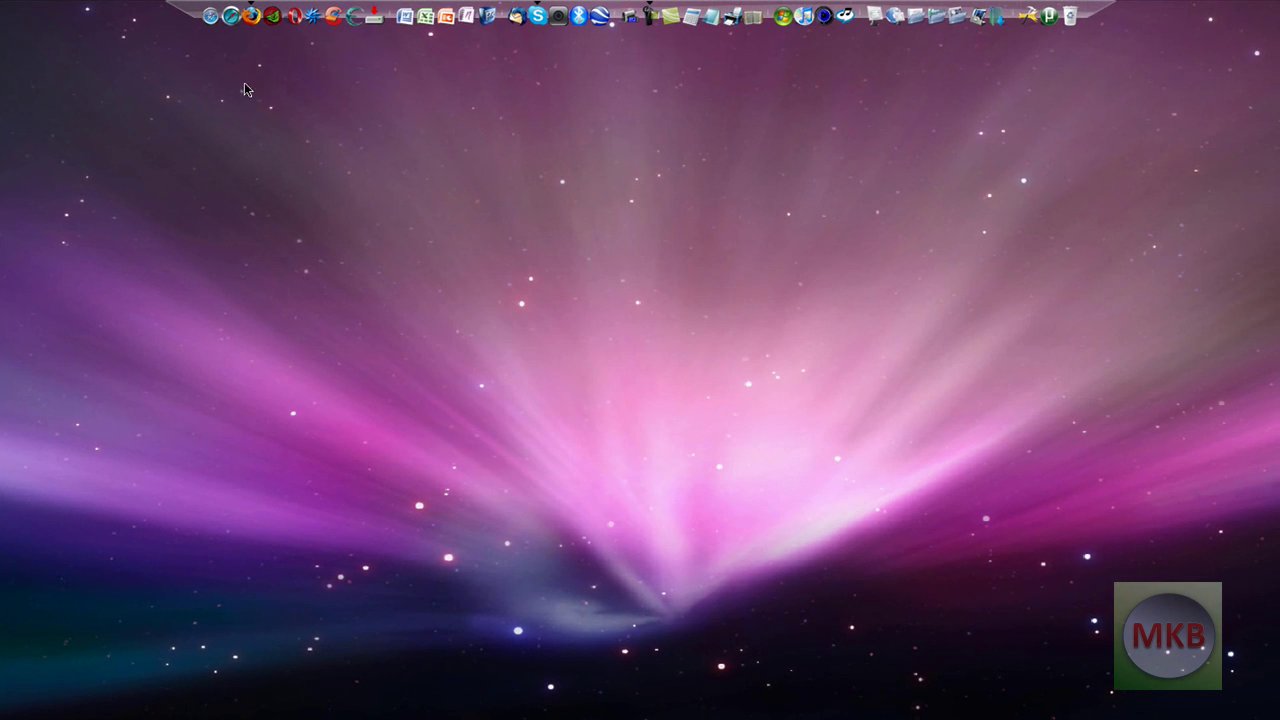
Launch the new Safari and add New York Times, Amazon and CNET News bookmarks to empty Top Sites slots.
{"action": "left_click", "coordinate": [211, 24]}
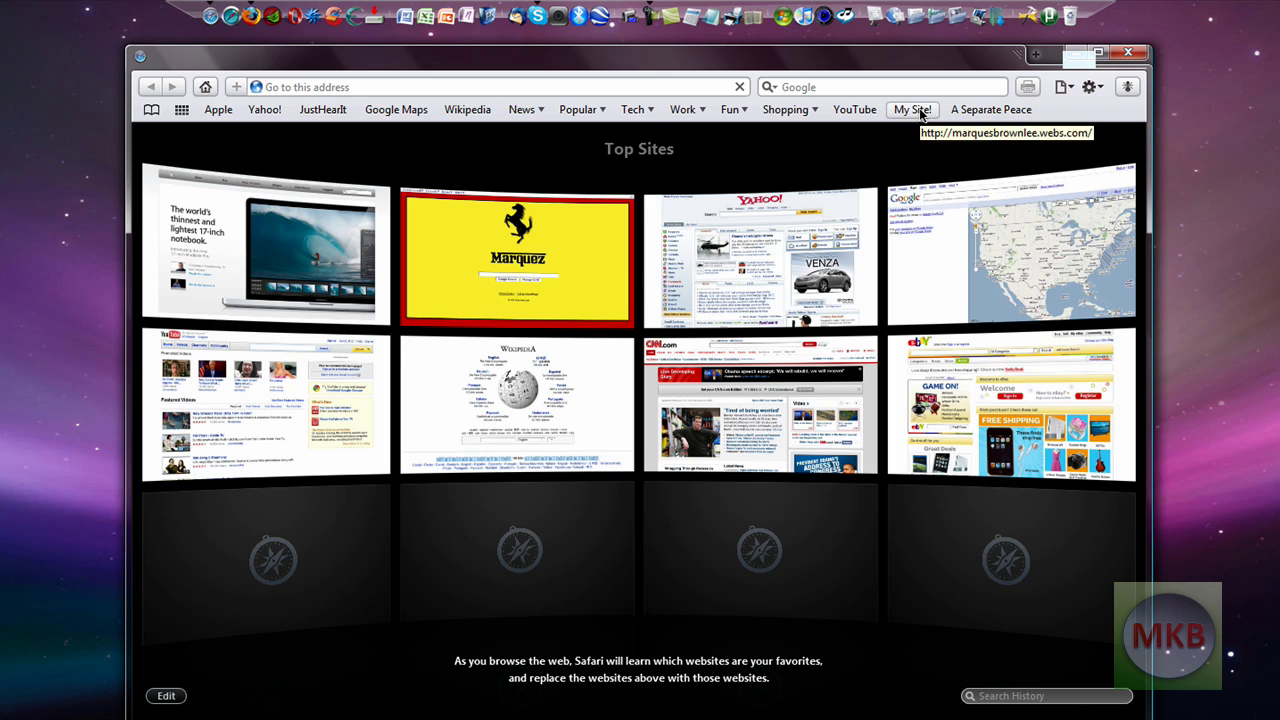
{"action": "left_click", "coordinate": [793, 111]}
{"action": "left_click", "coordinate": [785, 110]}
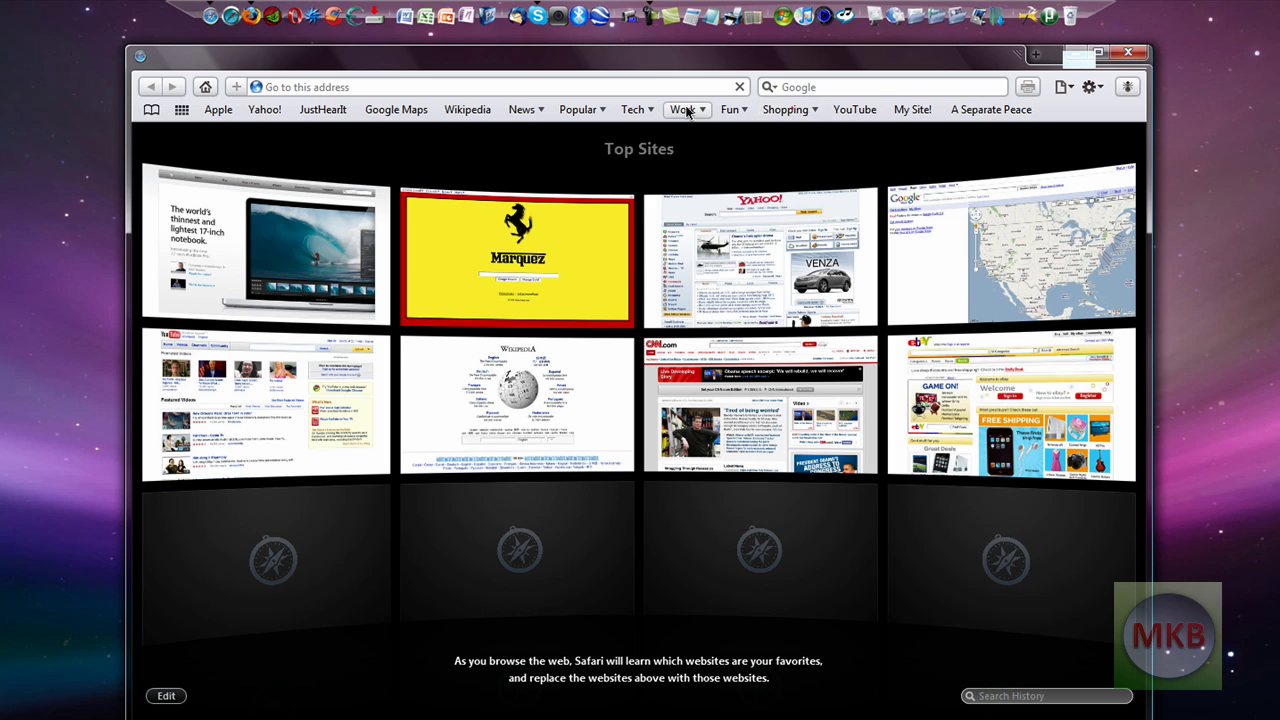
{"action": "left_click", "coordinate": [681, 110]}
{"action": "left_click", "coordinate": [682, 111]}
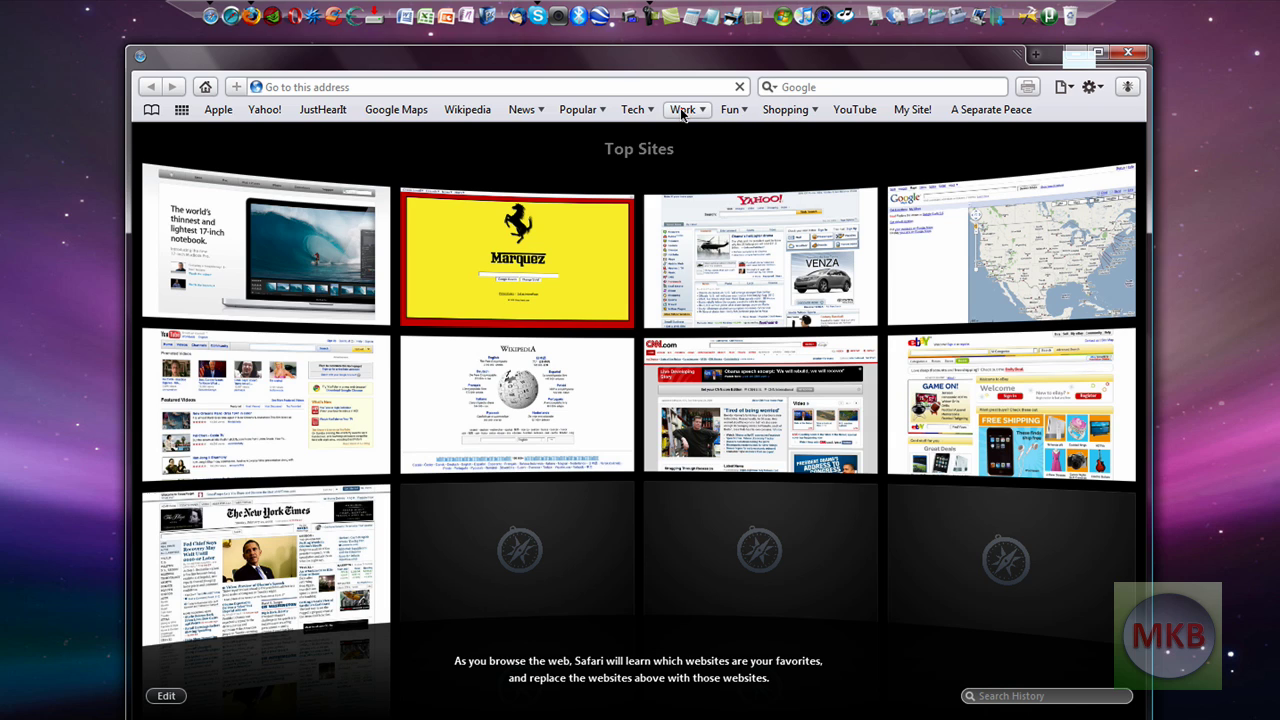
{"action": "left_click_drag", "start_coordinate": [681, 112], "coordinate": [562, 535]}
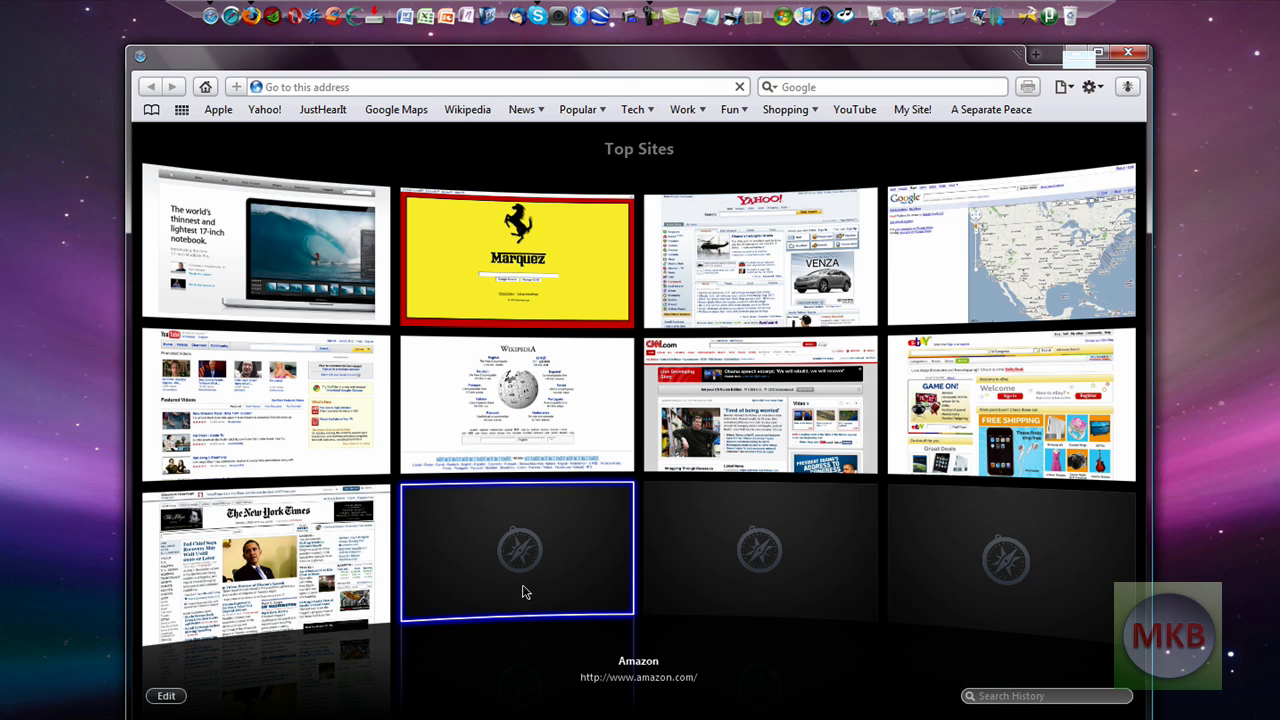
{"action": "left_click_drag", "start_coordinate": [522, 592], "coordinate": [482, 568]}
{"action": "left_click_drag", "start_coordinate": [673, 572], "coordinate": [957, 581]}
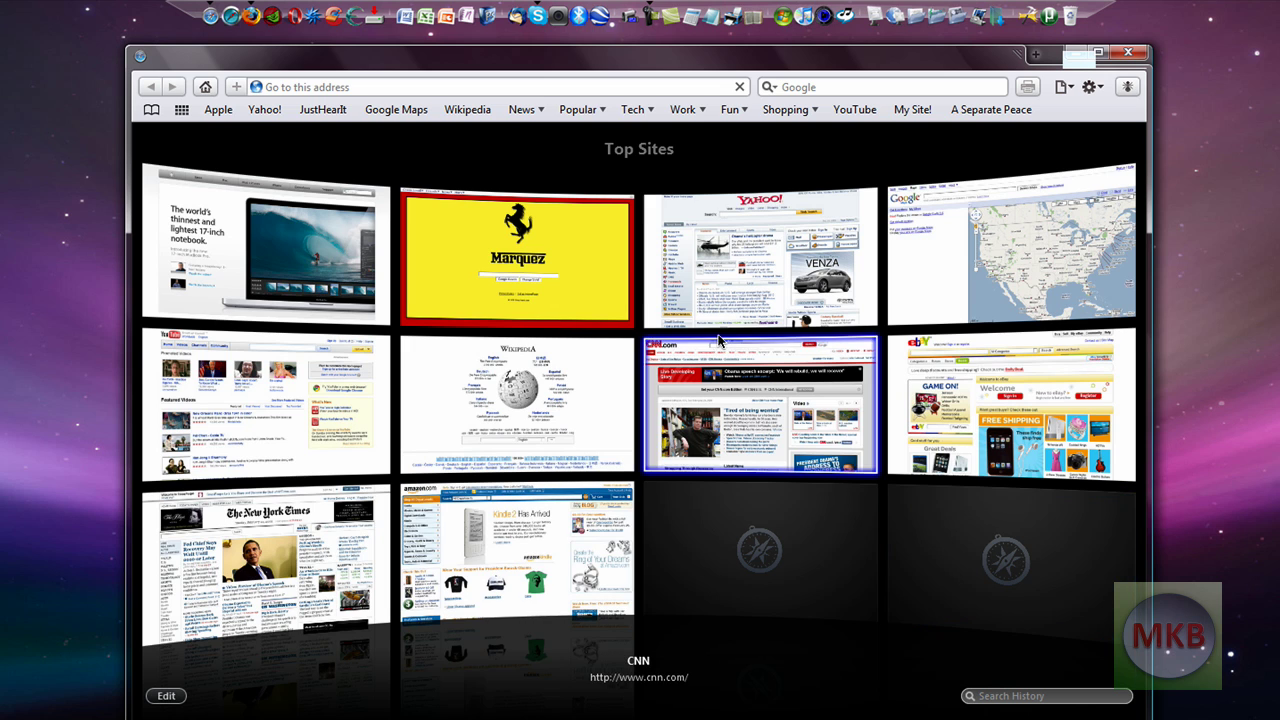
Open a new tab and load CNN from Top Sites, scrolling down its page.
{"action": "key", "text": "ctrl+t"}
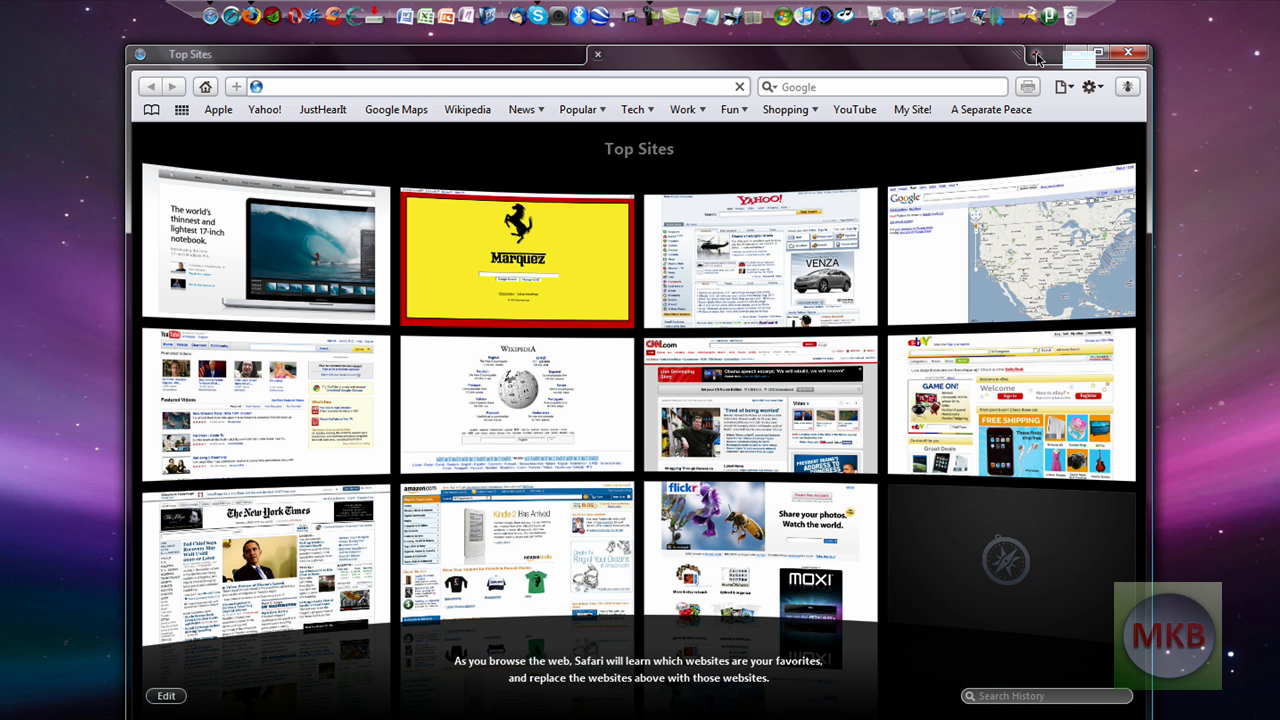
{"action": "key", "text": "ctrl+t"}
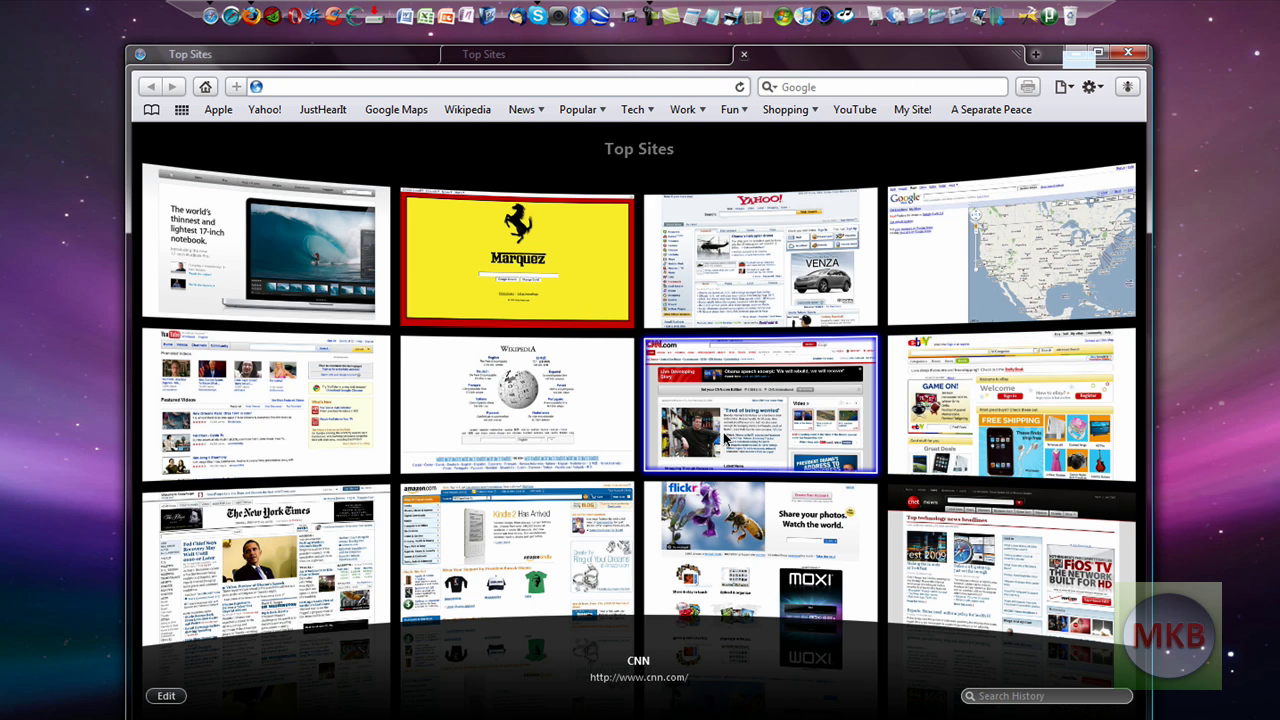
{"action": "left_click", "coordinate": [791, 386]}
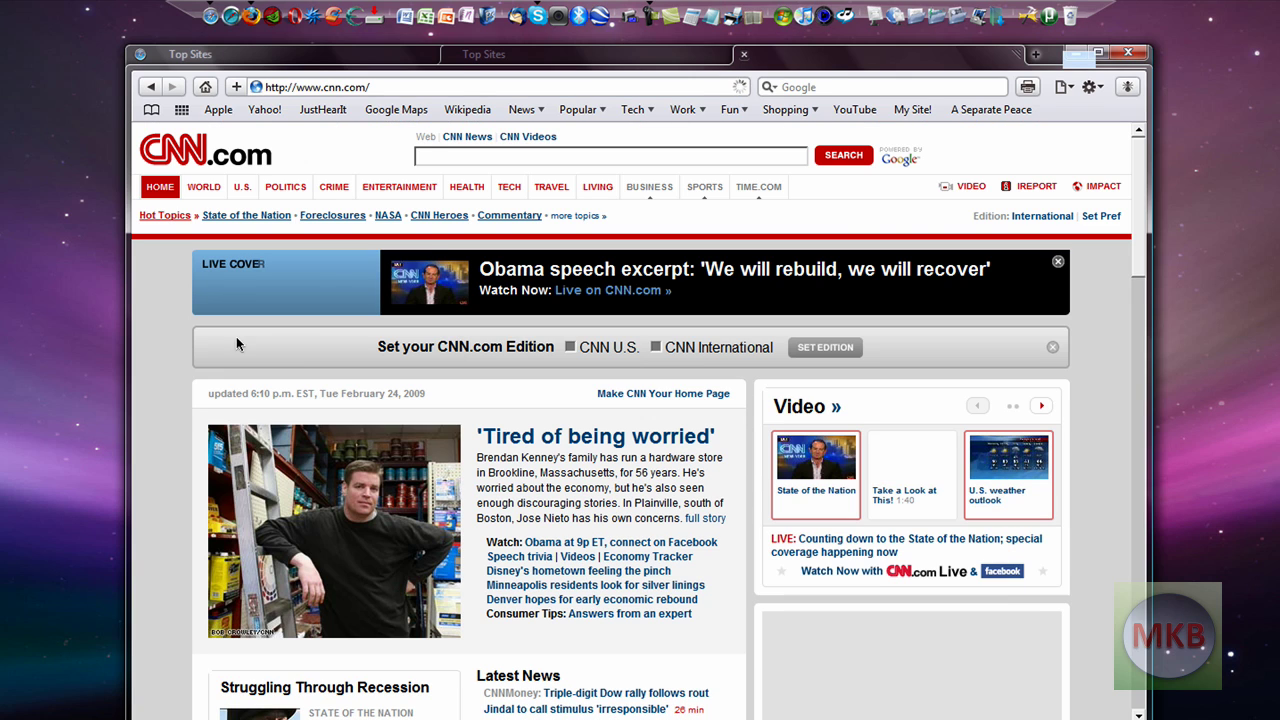
{"action": "scroll", "coordinate": [155, 341], "scroll_direction": "down", "scroll_amount": 1}
{"action": "scroll", "coordinate": [156, 338], "scroll_direction": "down", "scroll_amount": 3}
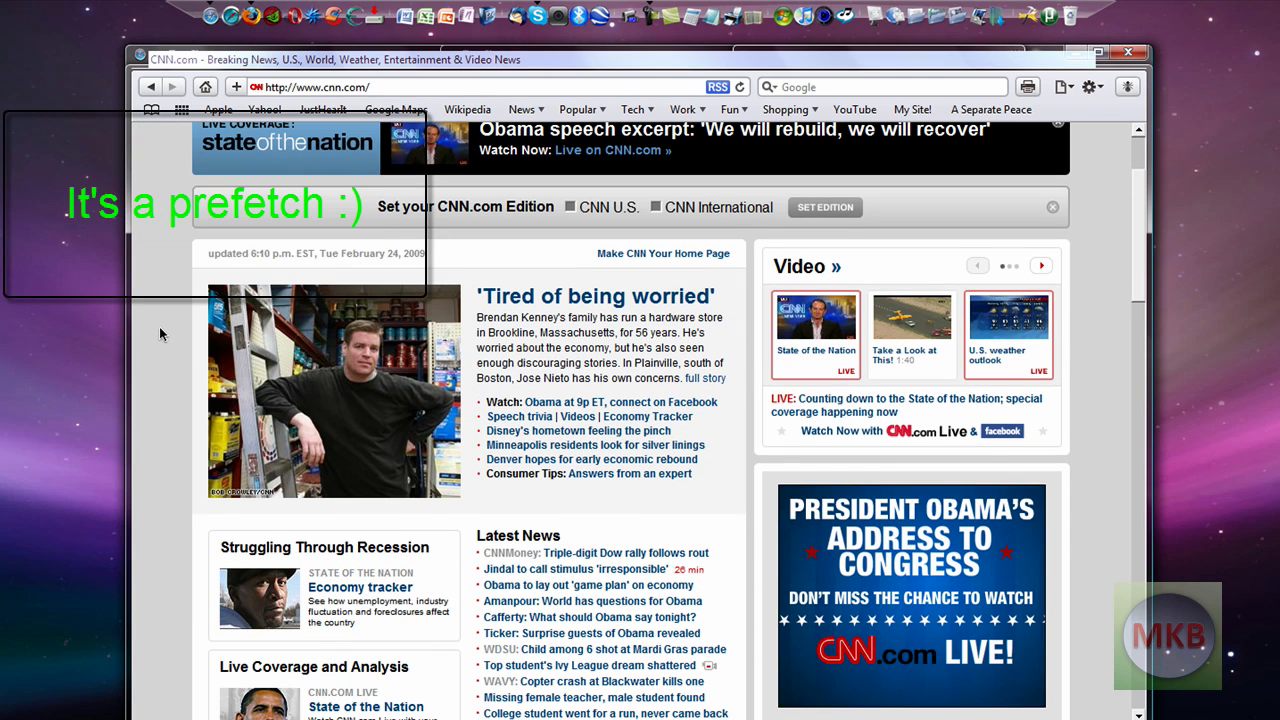
{"action": "scroll", "coordinate": [159, 326], "scroll_direction": "down", "scroll_amount": 4}
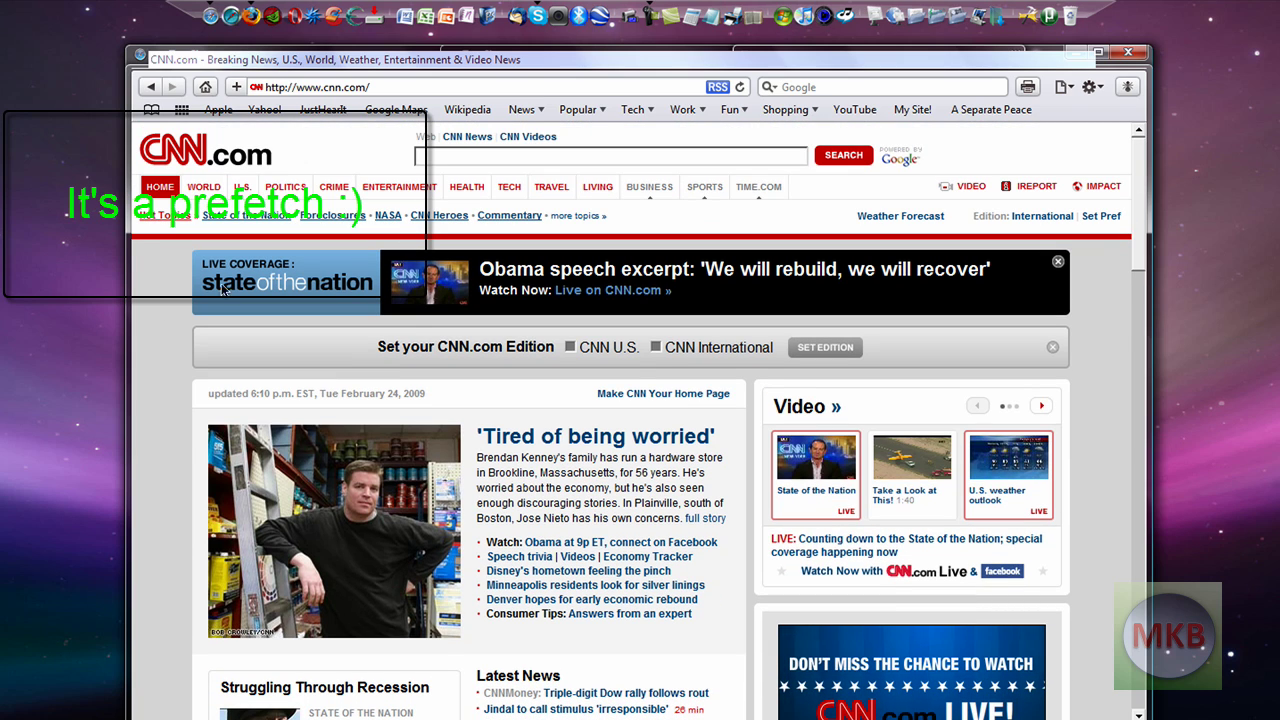
Close the CNN tab and open the Marquez ShinySearch page from Top Sites.
{"action": "left_click", "coordinate": [1000, 58]}
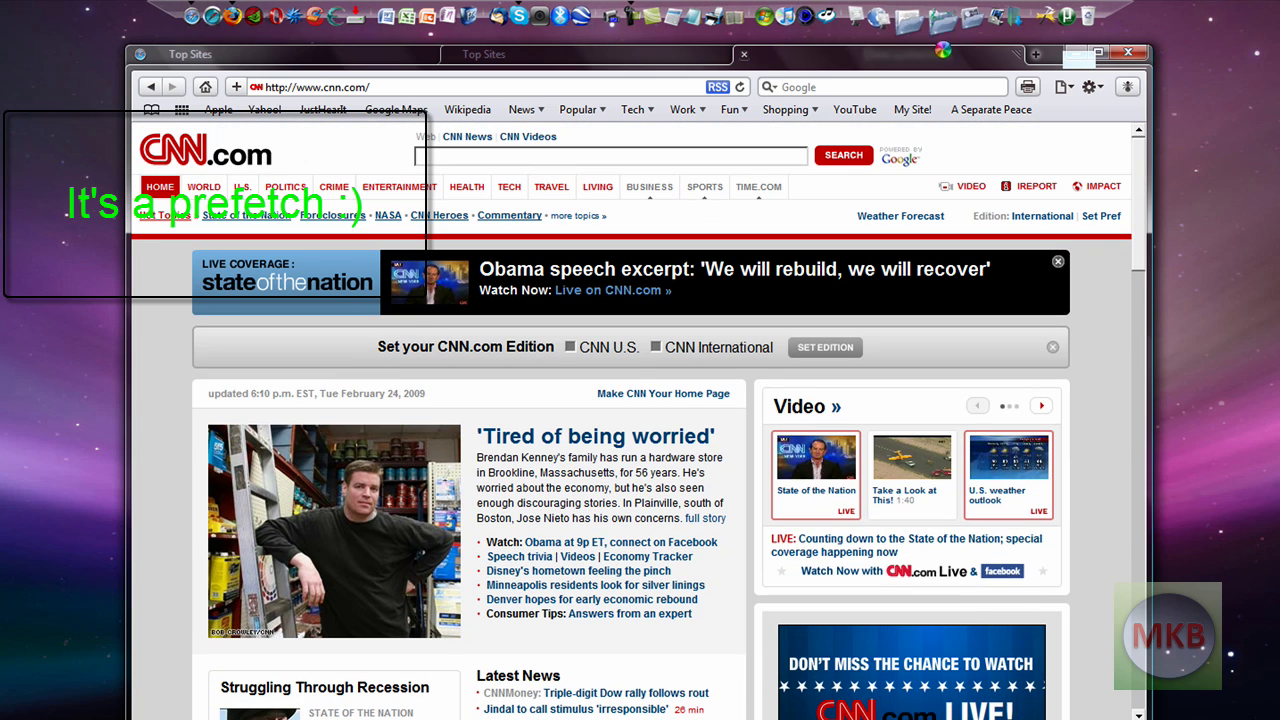
{"action": "left_click", "coordinate": [743, 54]}
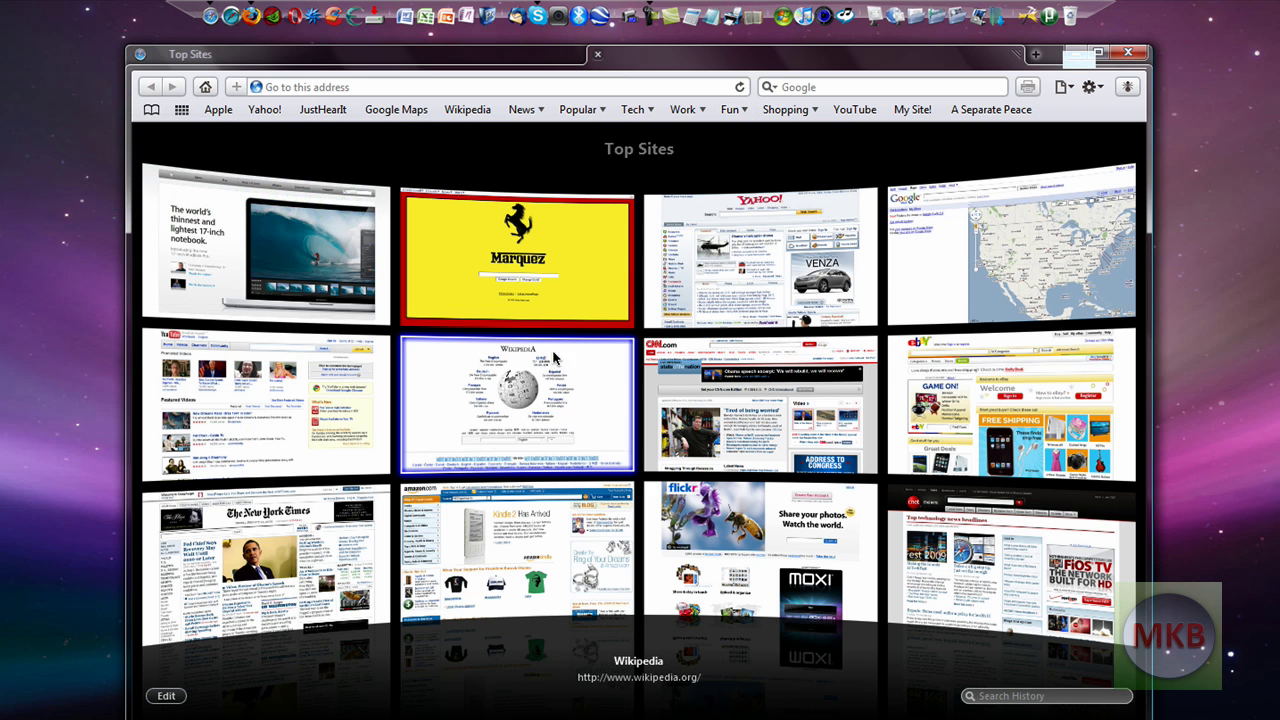
{"action": "left_click", "coordinate": [548, 272]}
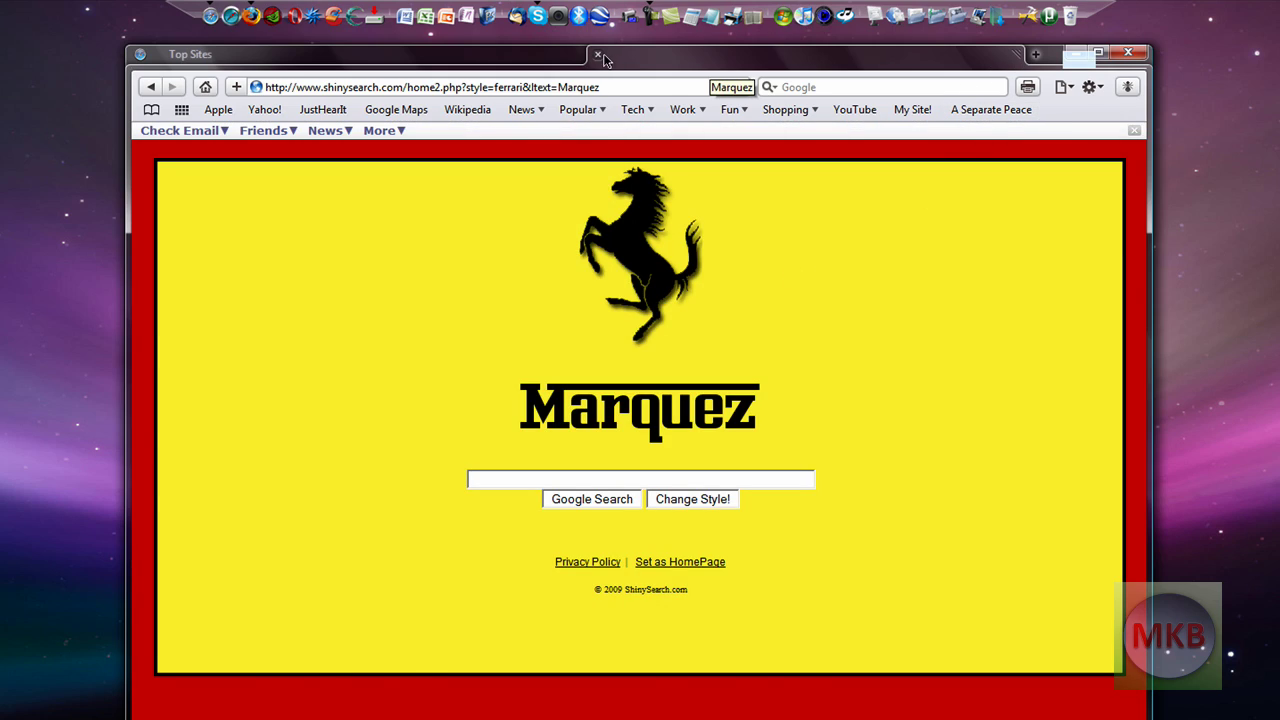
{"action": "left_click", "coordinate": [603, 56]}
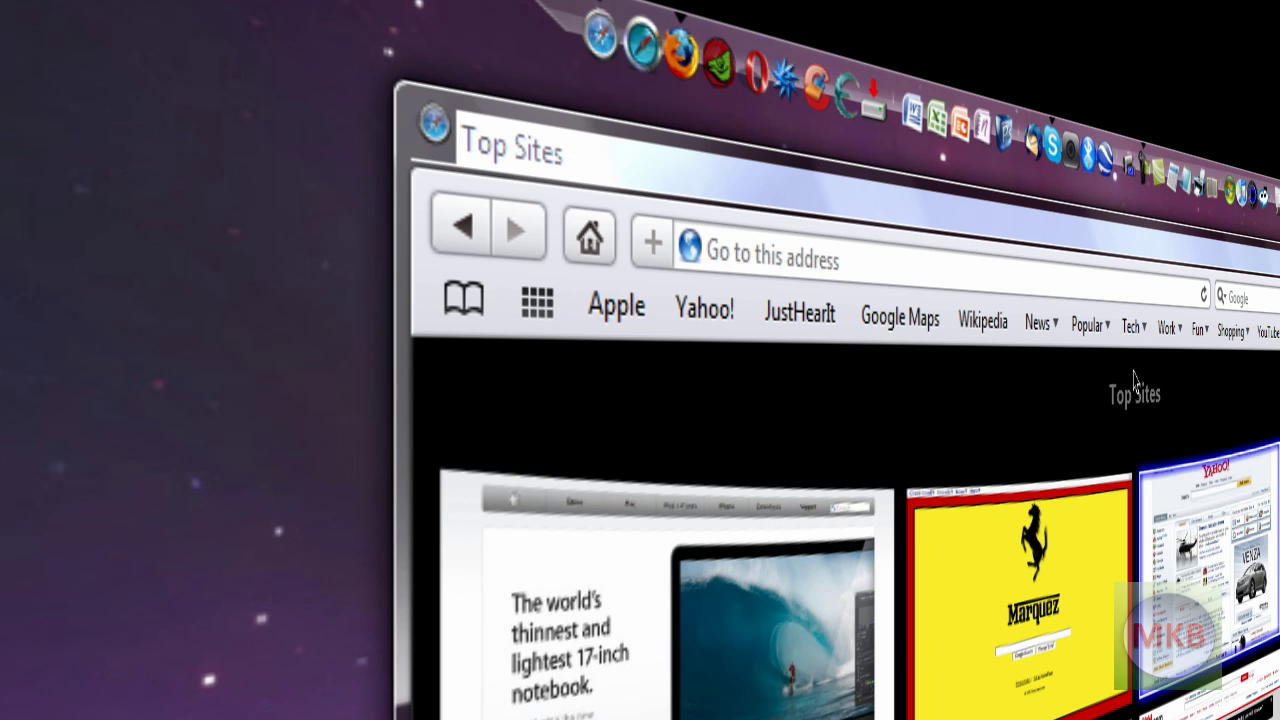
{"action": "left_click", "coordinate": [903, 250]}
{"action": "type", "text": "www.google.co"}
{"action": "key", "text": "ctrl+shift+h"}
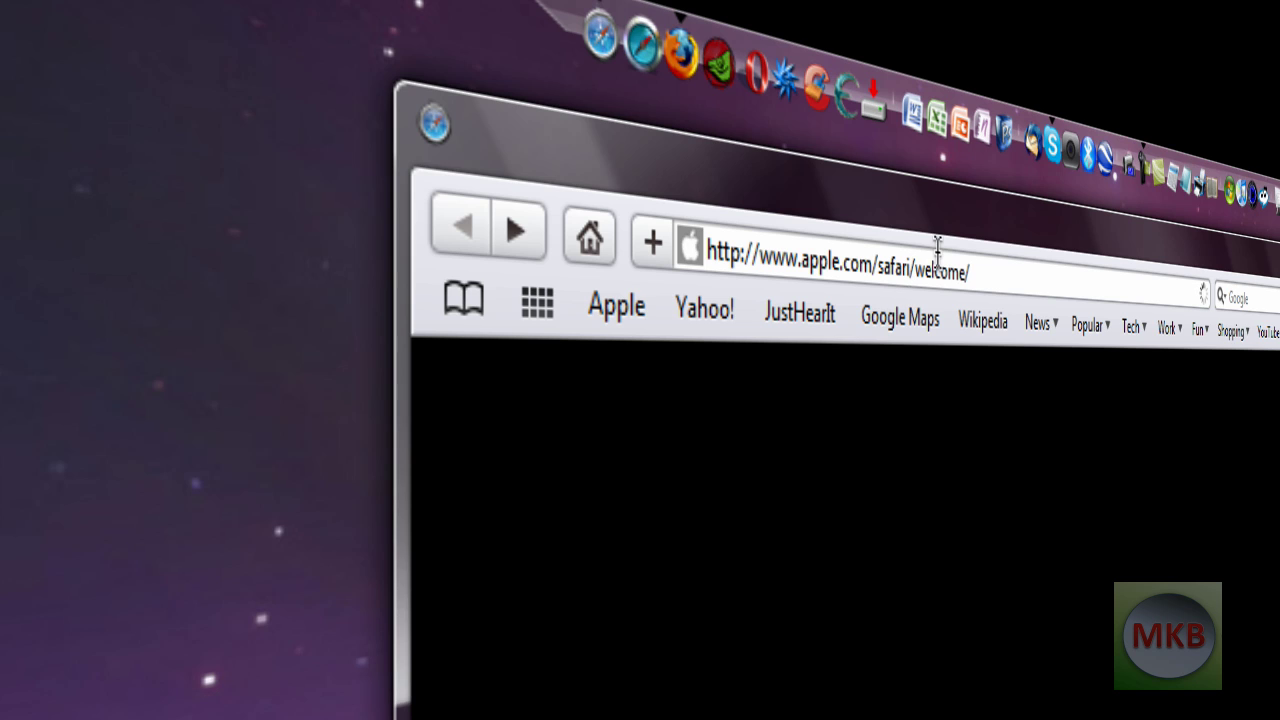
{"action": "left_click", "coordinate": [916, 288]}
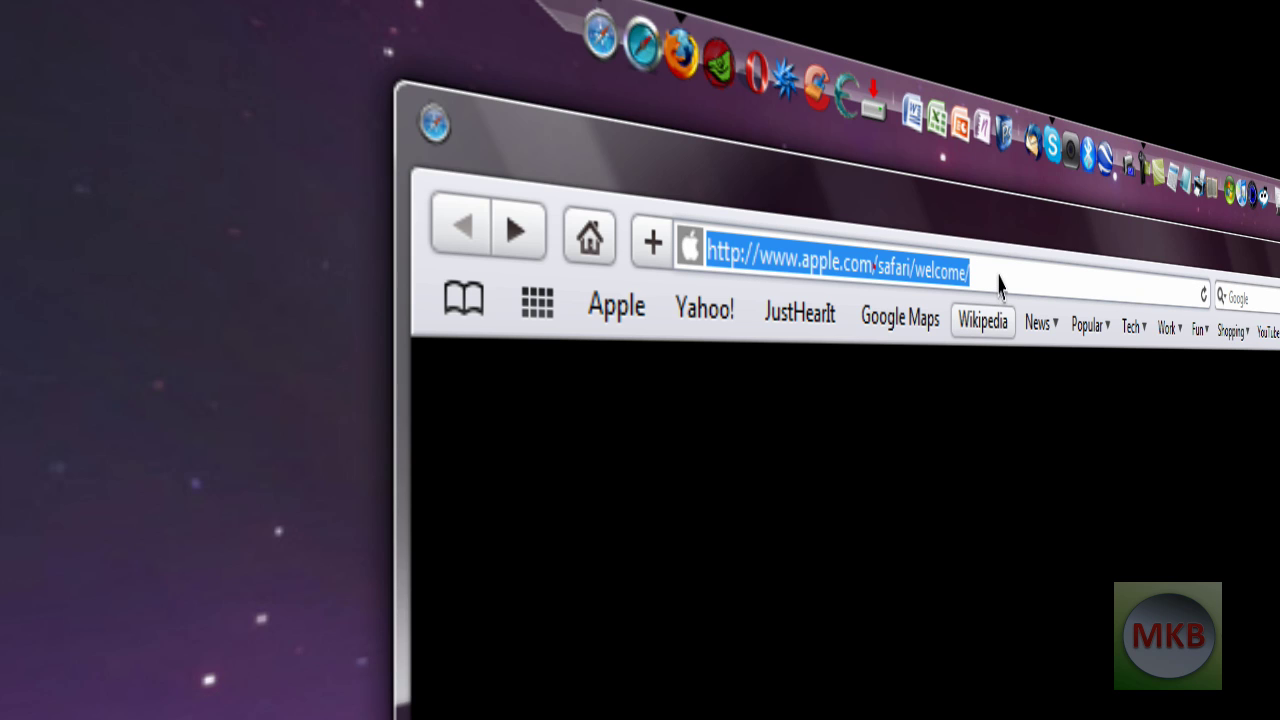
{"action": "type", "text": "www."}
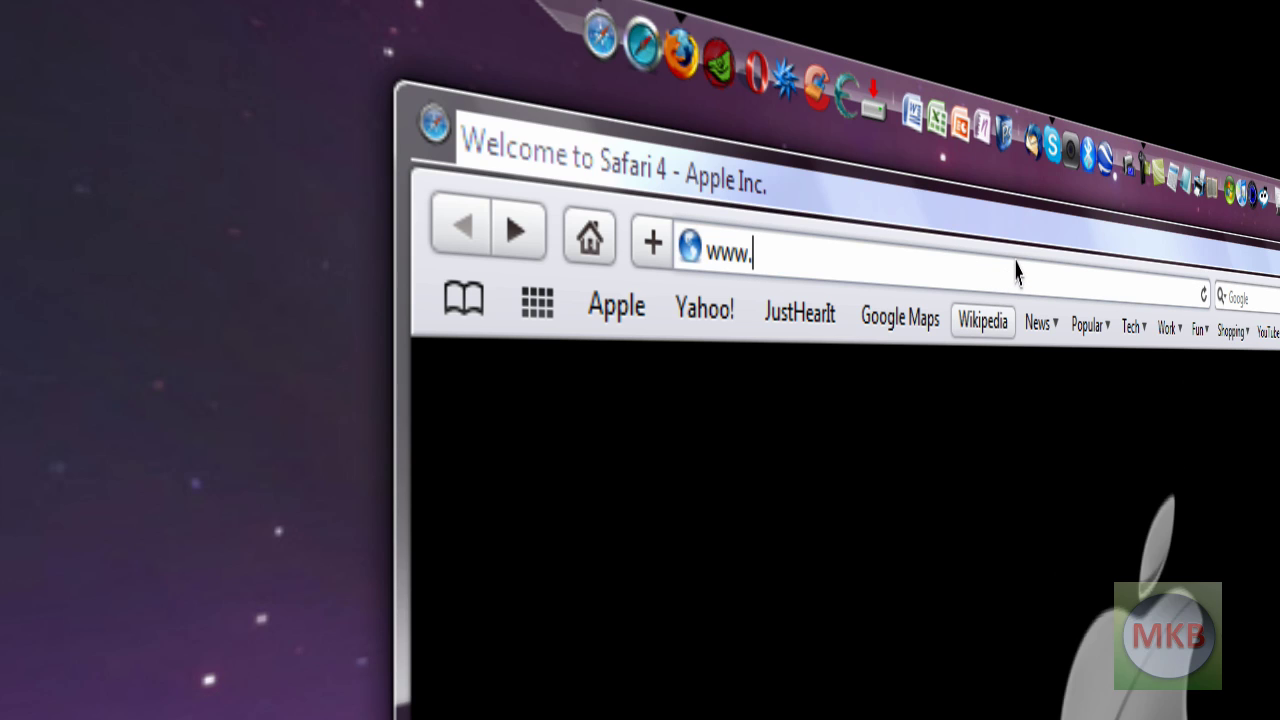
{"action": "type", "text": "google.com"}
{"action": "key", "text": "Return"}
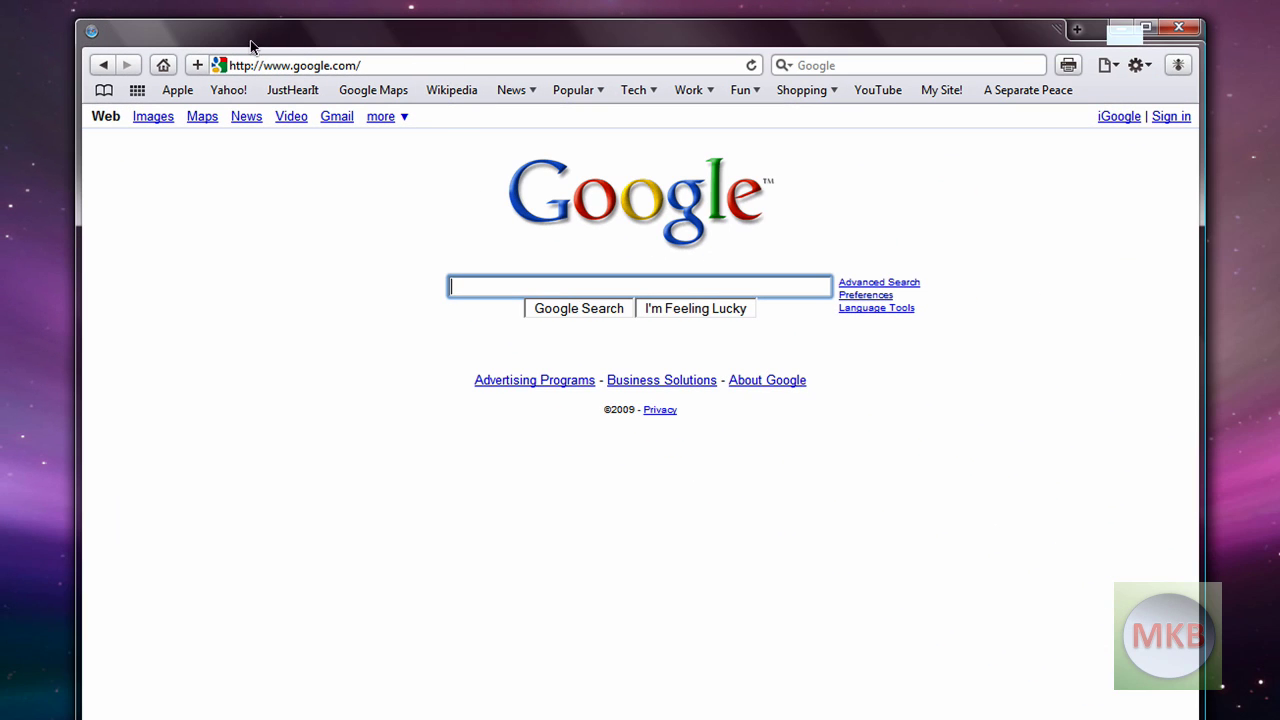
{"action": "left_click", "coordinate": [199, 66]}
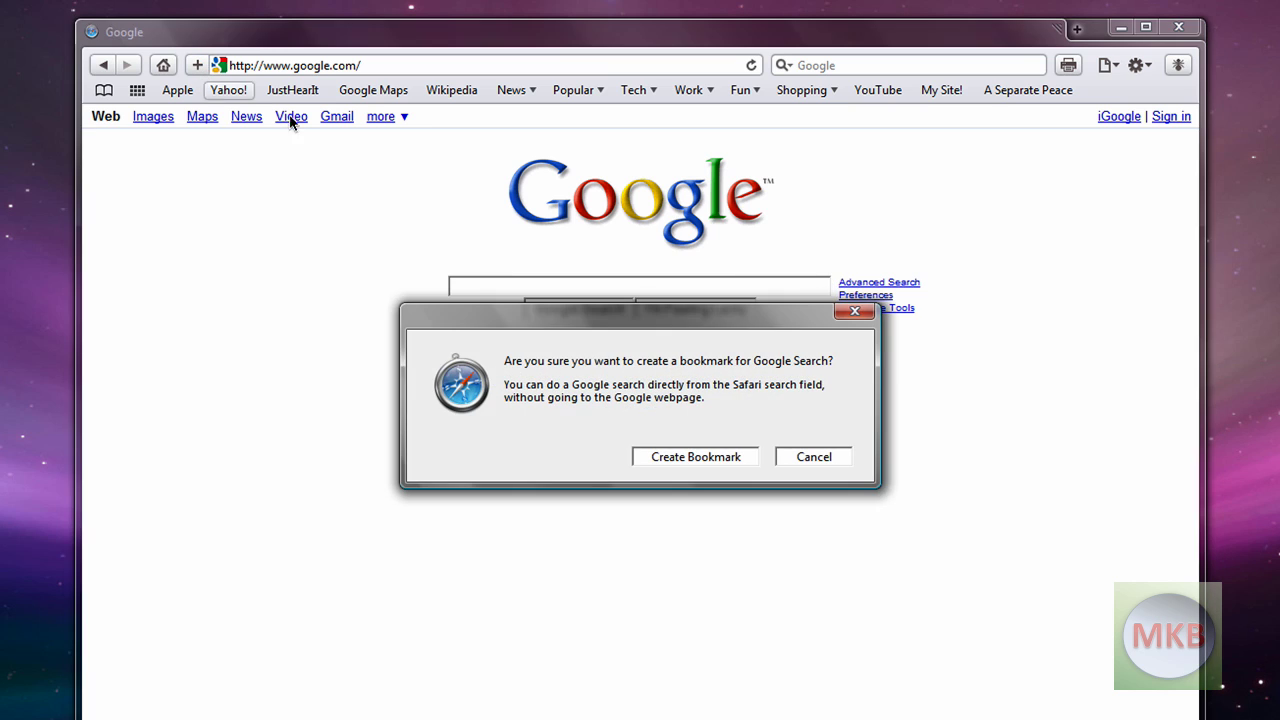
{"action": "left_click", "coordinate": [682, 457]}
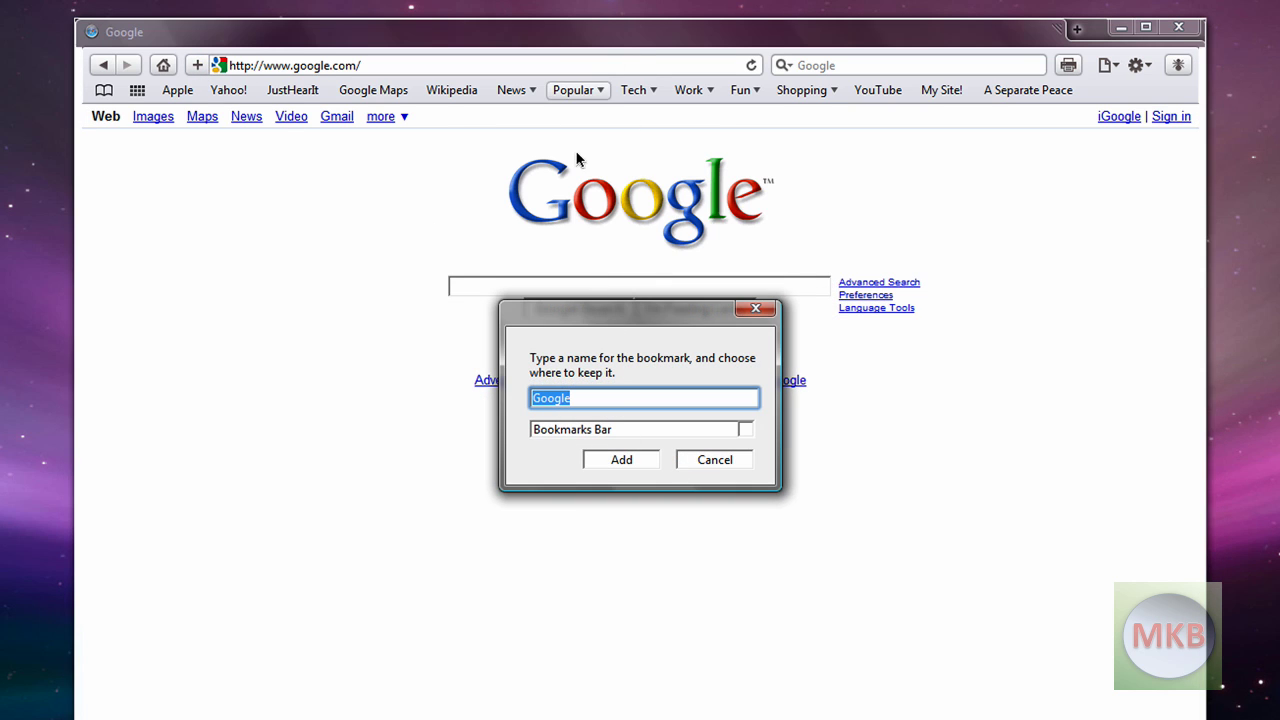
{"action": "left_click_drag", "start_coordinate": [638, 322], "coordinate": [633, 258]}
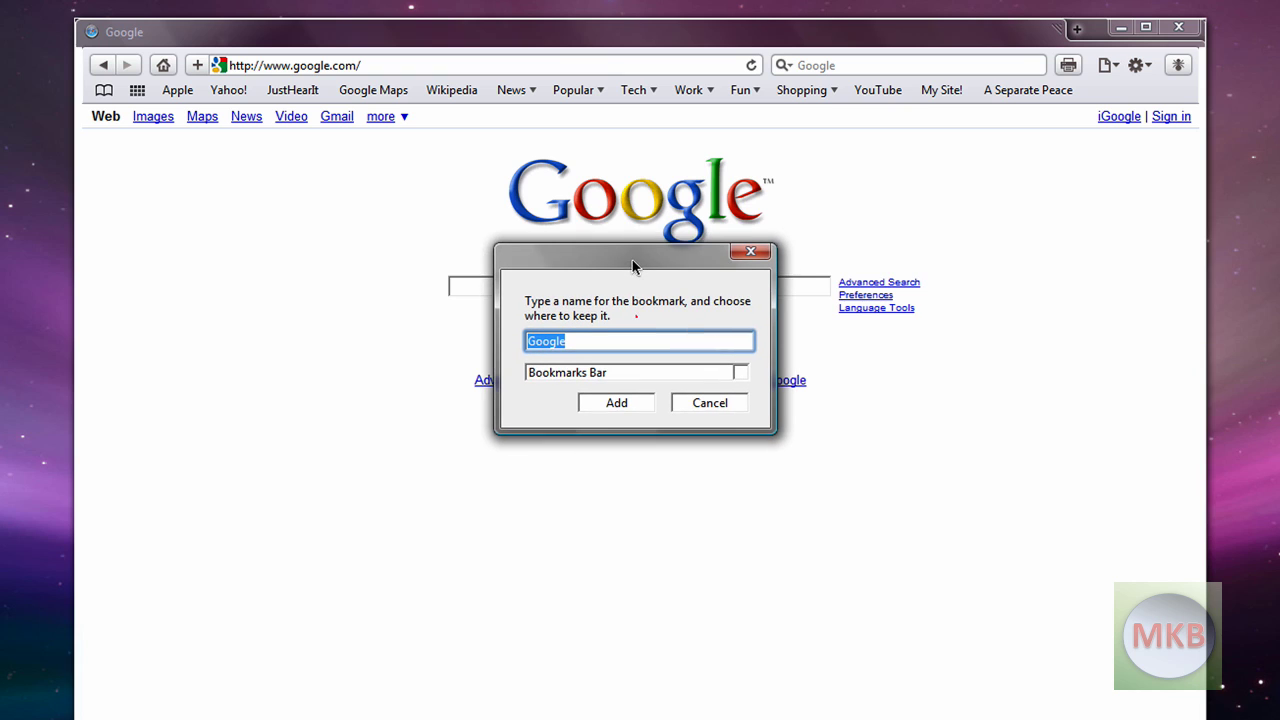
{"action": "left_click", "coordinate": [722, 370]}
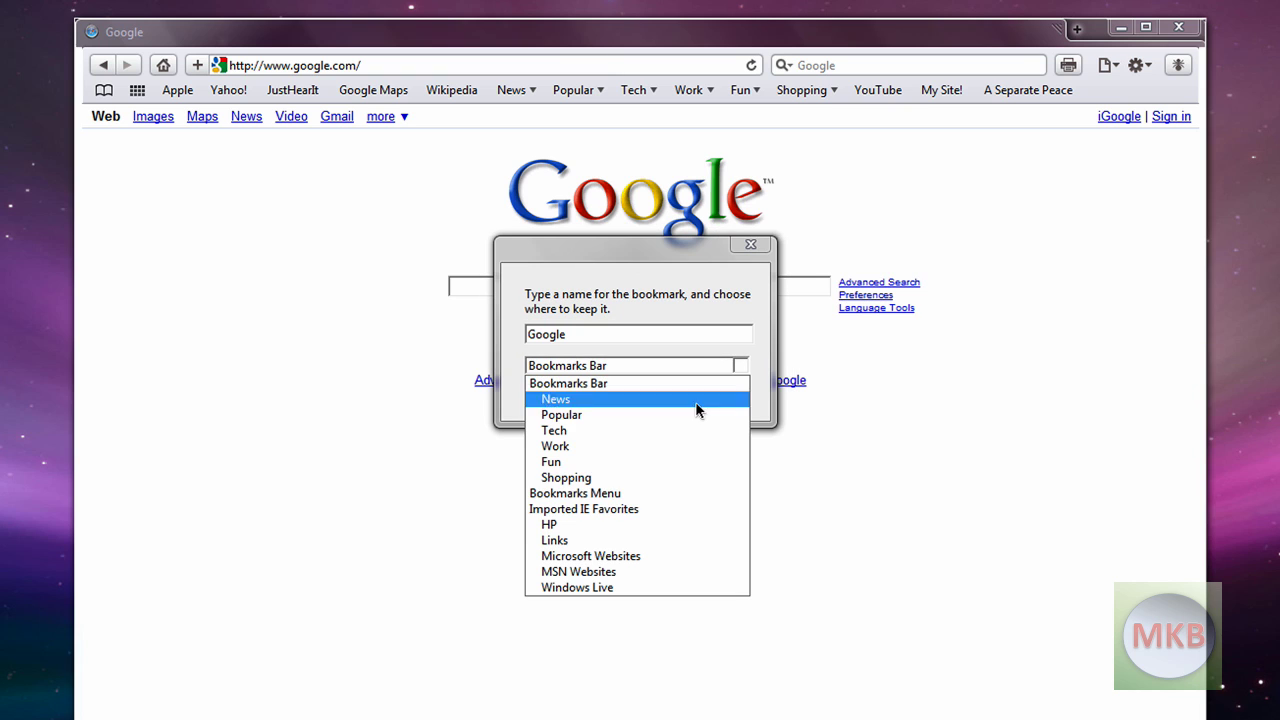
{"action": "left_click", "coordinate": [696, 367]}
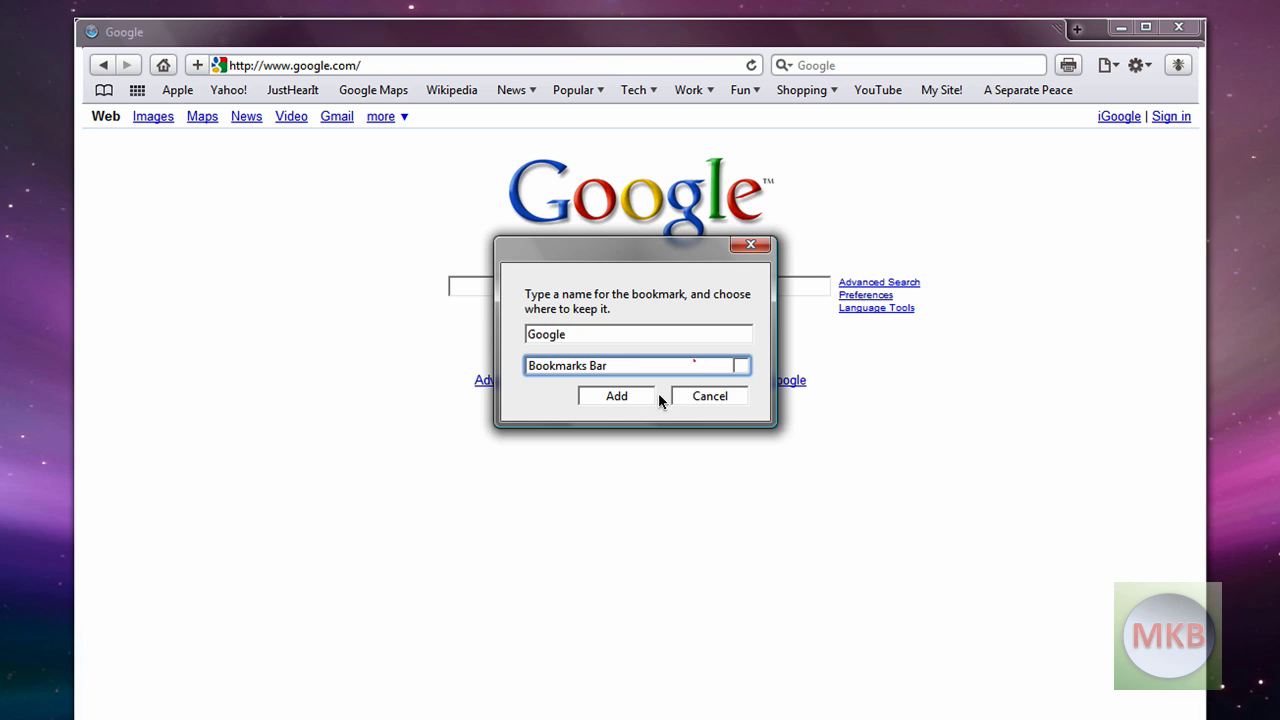
{"action": "left_click", "coordinate": [711, 399]}
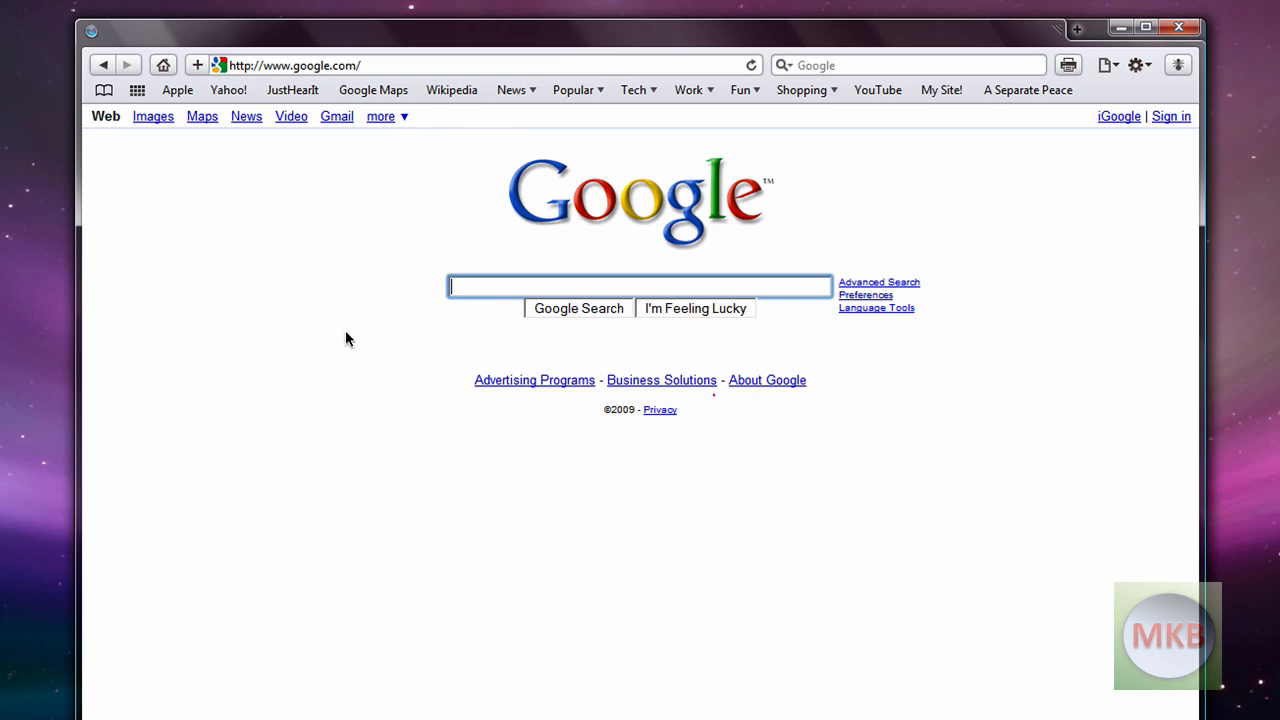
Open the Marquez page from Top Sites, then browse today's nine visited pages in Cover Flow.
{"action": "left_click", "coordinate": [138, 93]}
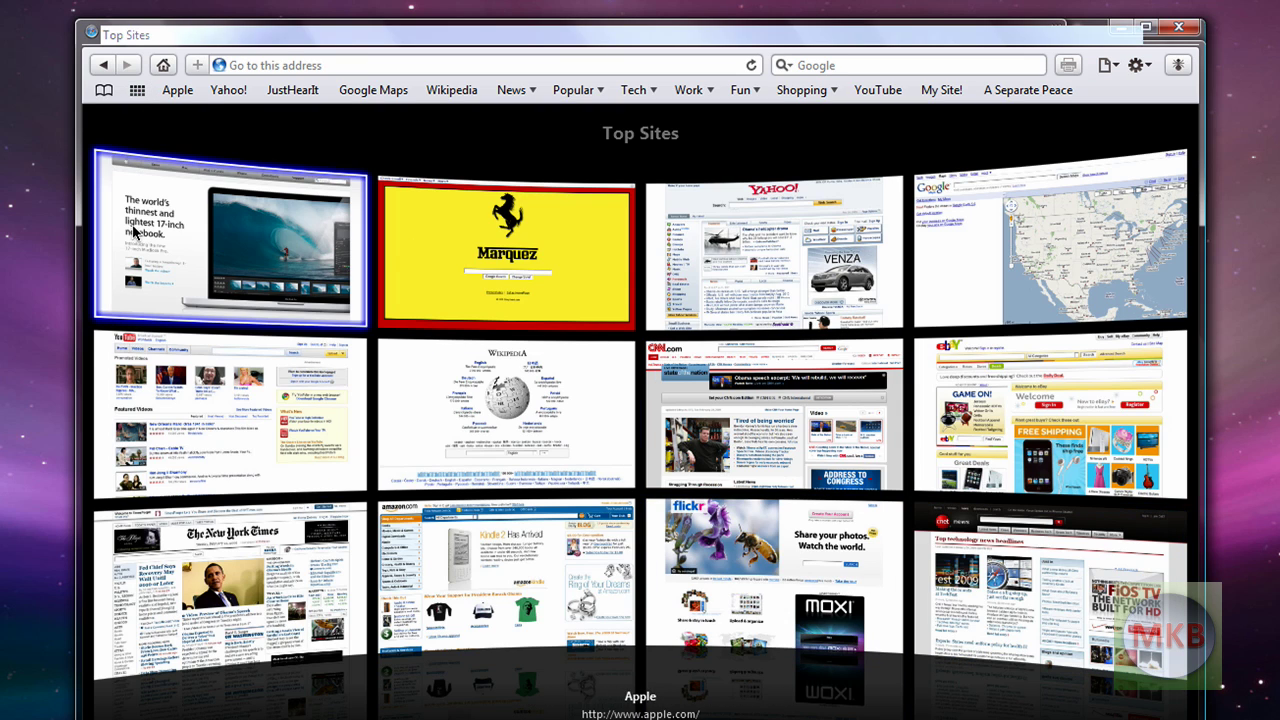
{"action": "left_click", "coordinate": [163, 65]}
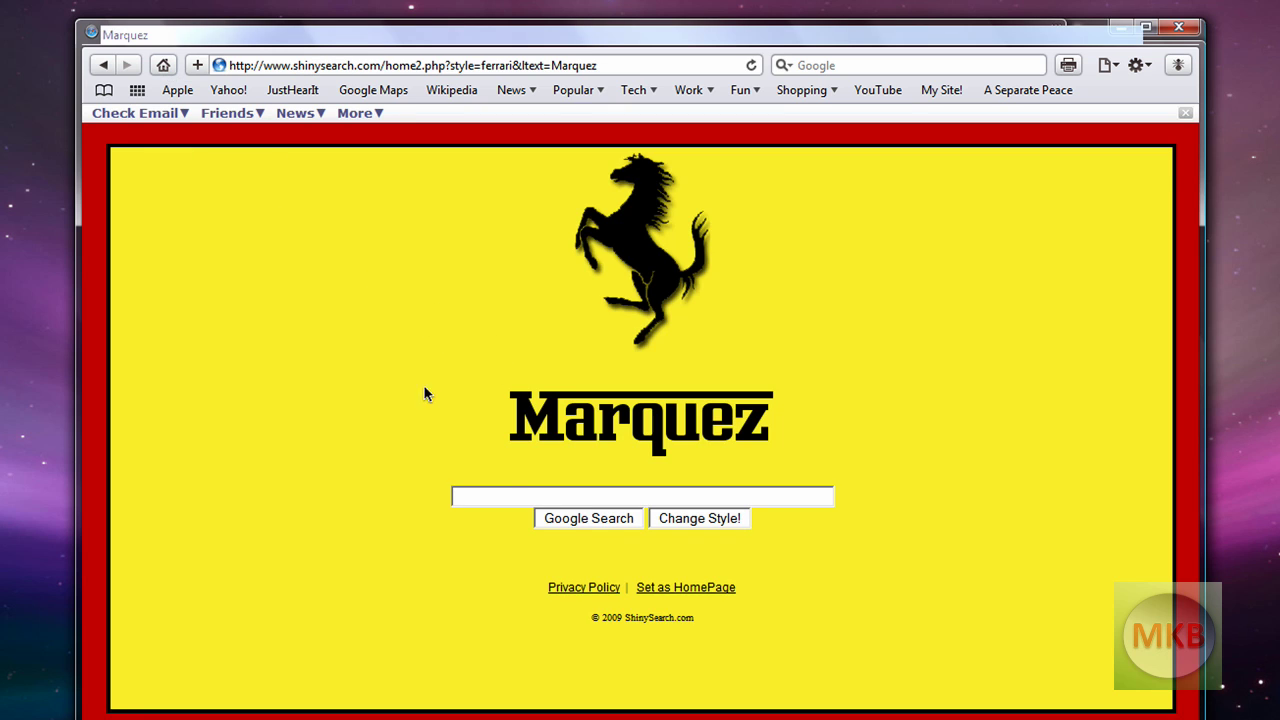
{"action": "left_click", "coordinate": [104, 91]}
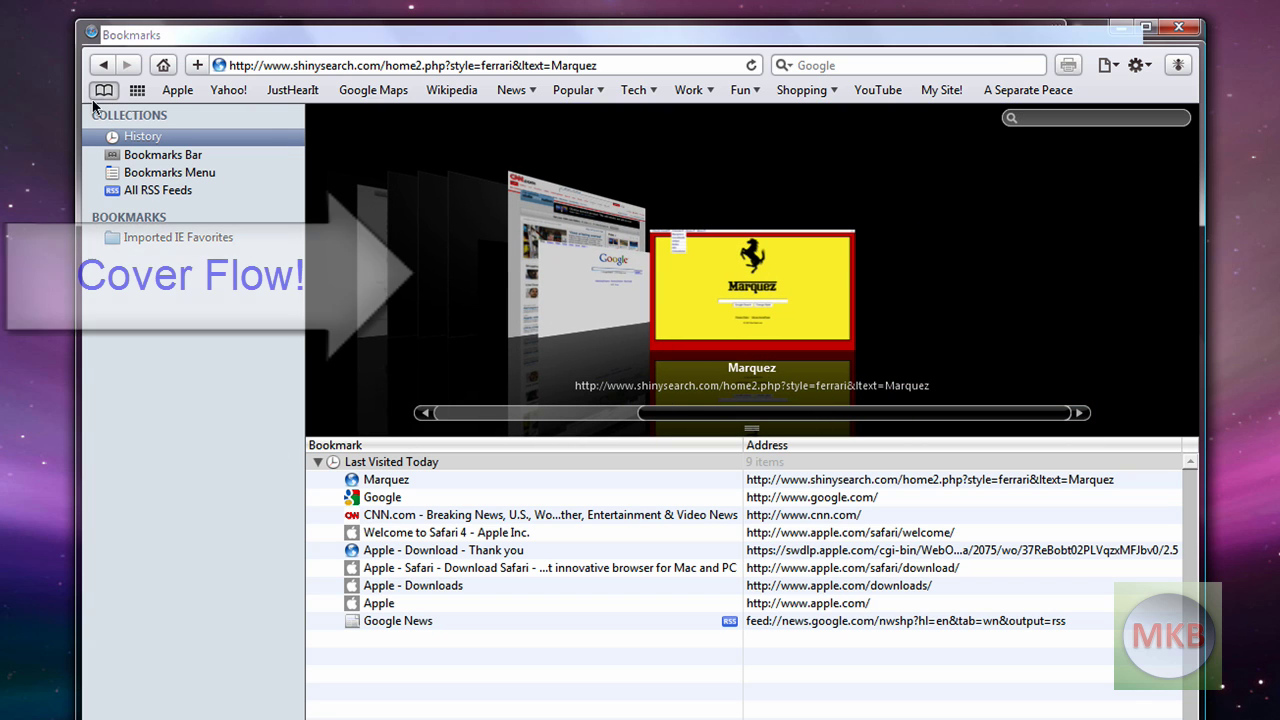
{"action": "mouse_move", "coordinate": [805, 420]}
{"action": "left_mouse_down"}
{"action": "mouse_move", "coordinate": [623, 419]}
{"action": "mouse_move", "coordinate": [785, 405]}
{"action": "left_mouse_up"}
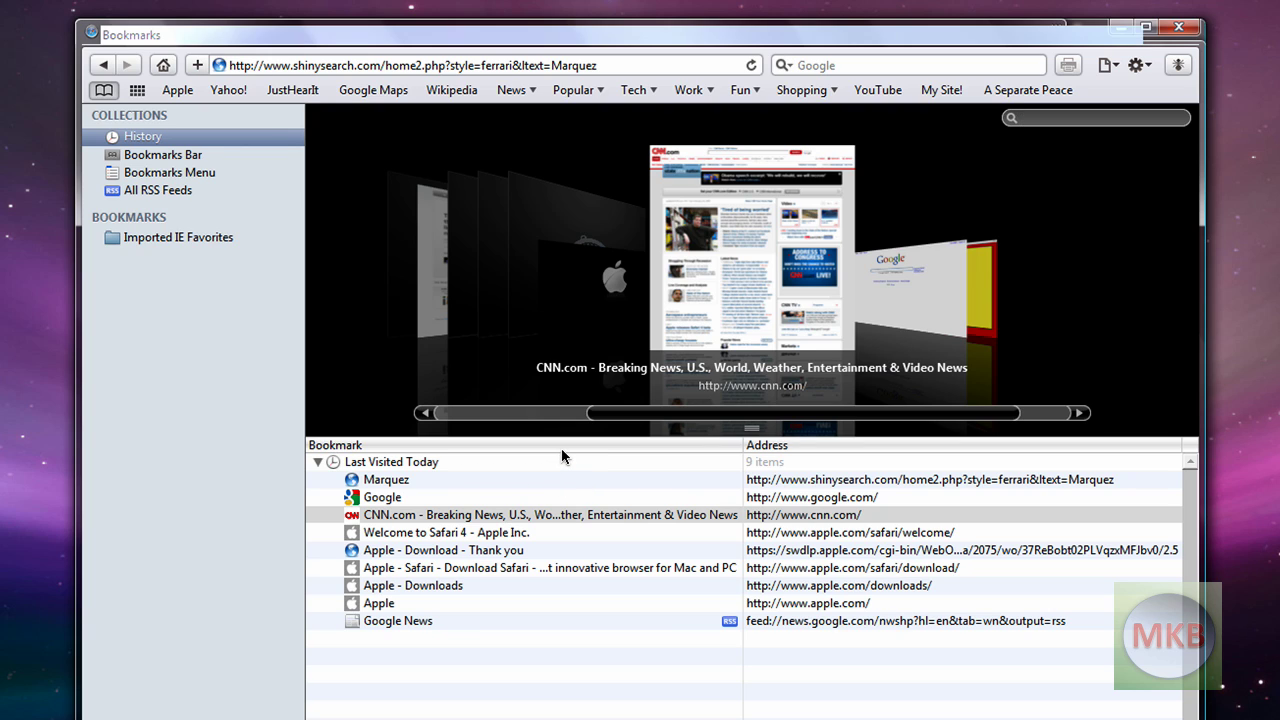
{"action": "left_click", "coordinate": [105, 91]}
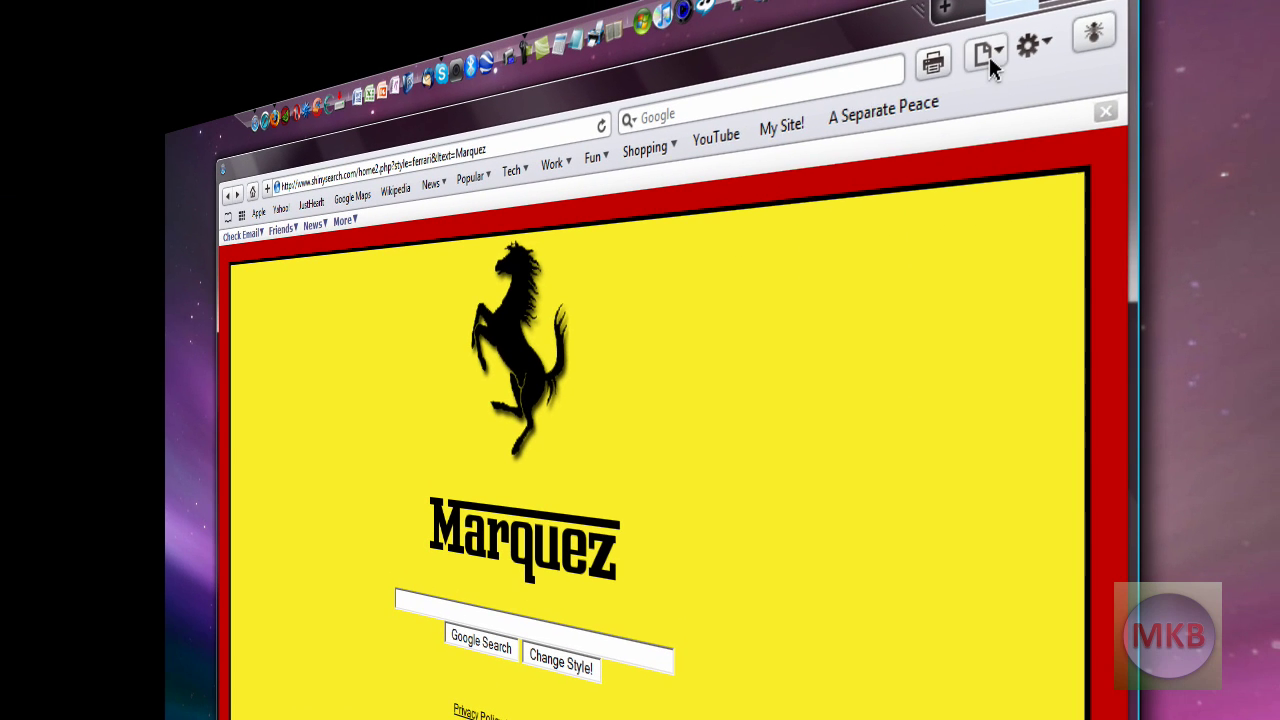
{"action": "left_click", "coordinate": [1108, 65]}
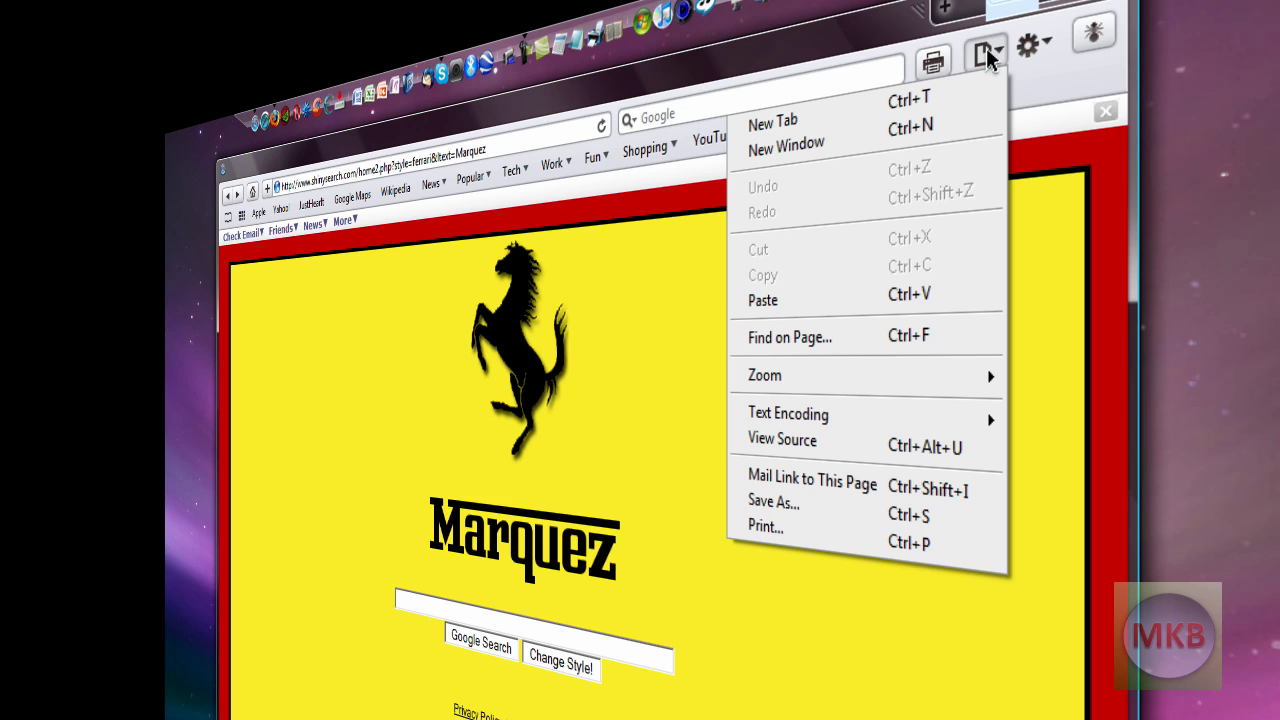
{"action": "left_click", "coordinate": [1030, 47]}
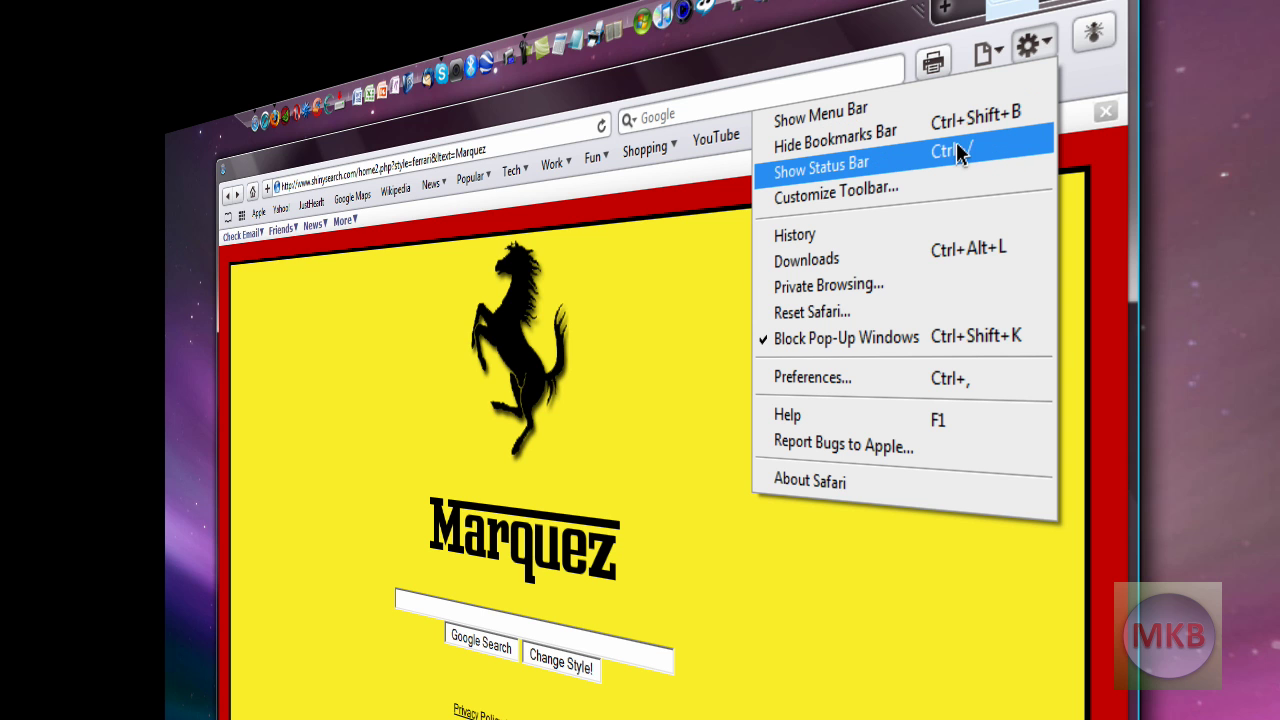
{"action": "left_click", "coordinate": [432, 157]}
{"action": "key", "text": "BackSpace"}
{"action": "type", "text": "www.youtube.com/"}
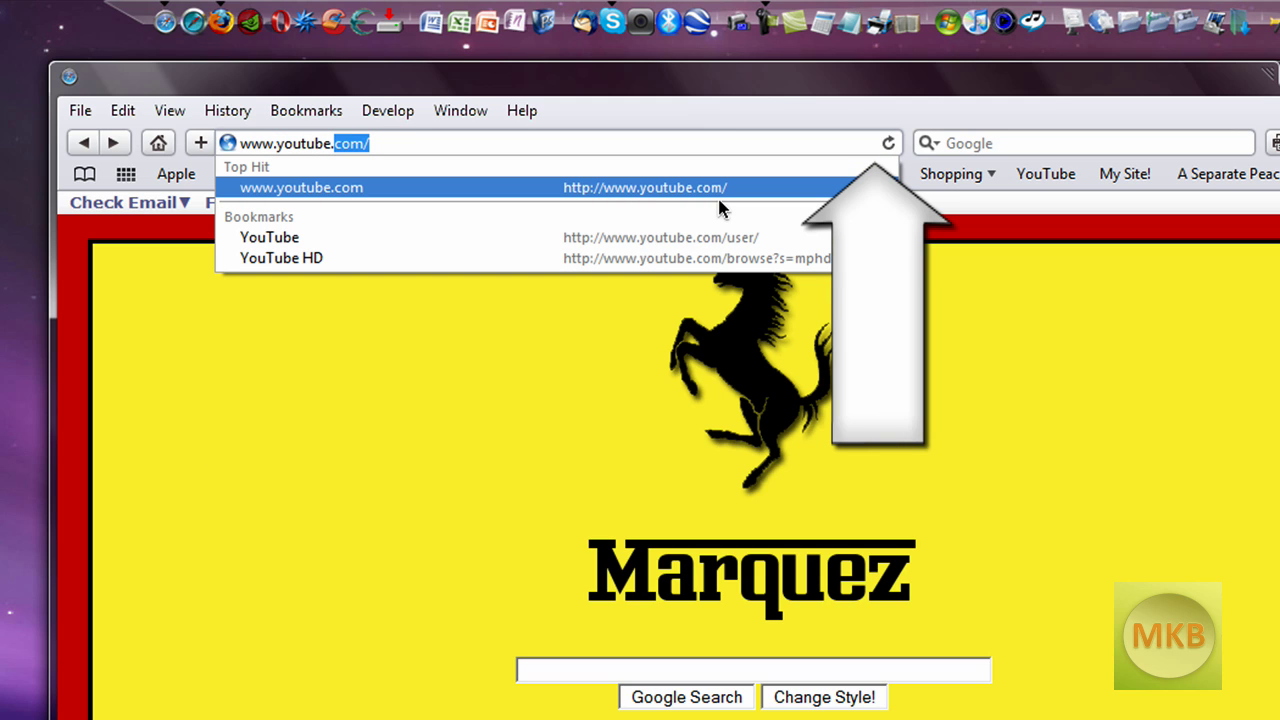
Load youtube.com from the suggestion and sign in using the autofilled account details.
{"action": "left_click", "coordinate": [445, 146]}
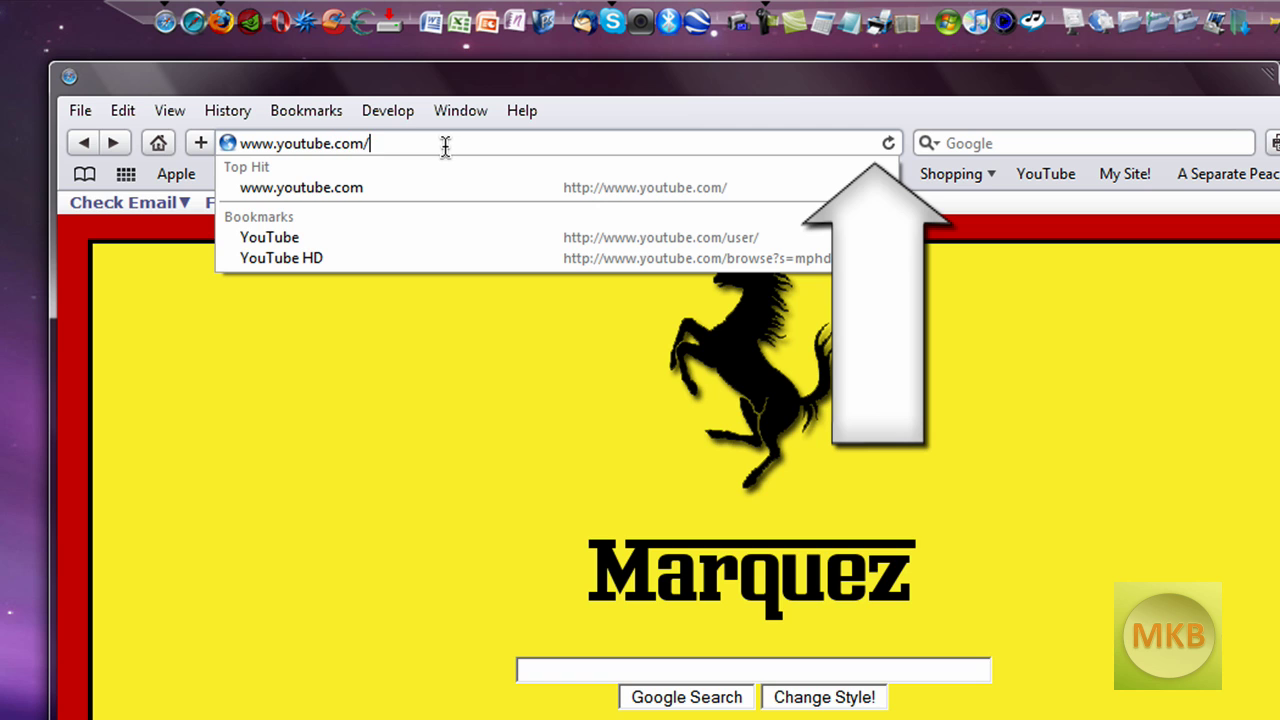
{"action": "key", "text": "Return"}
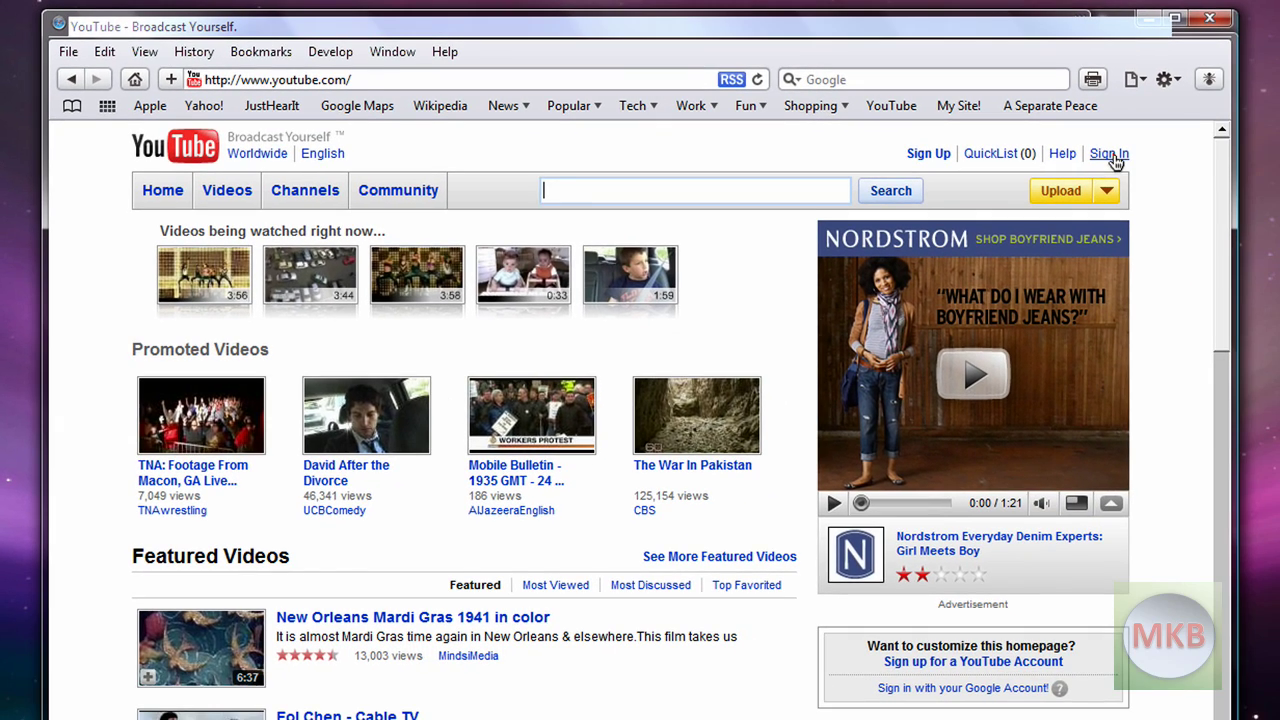
{"action": "left_click", "coordinate": [1112, 156]}
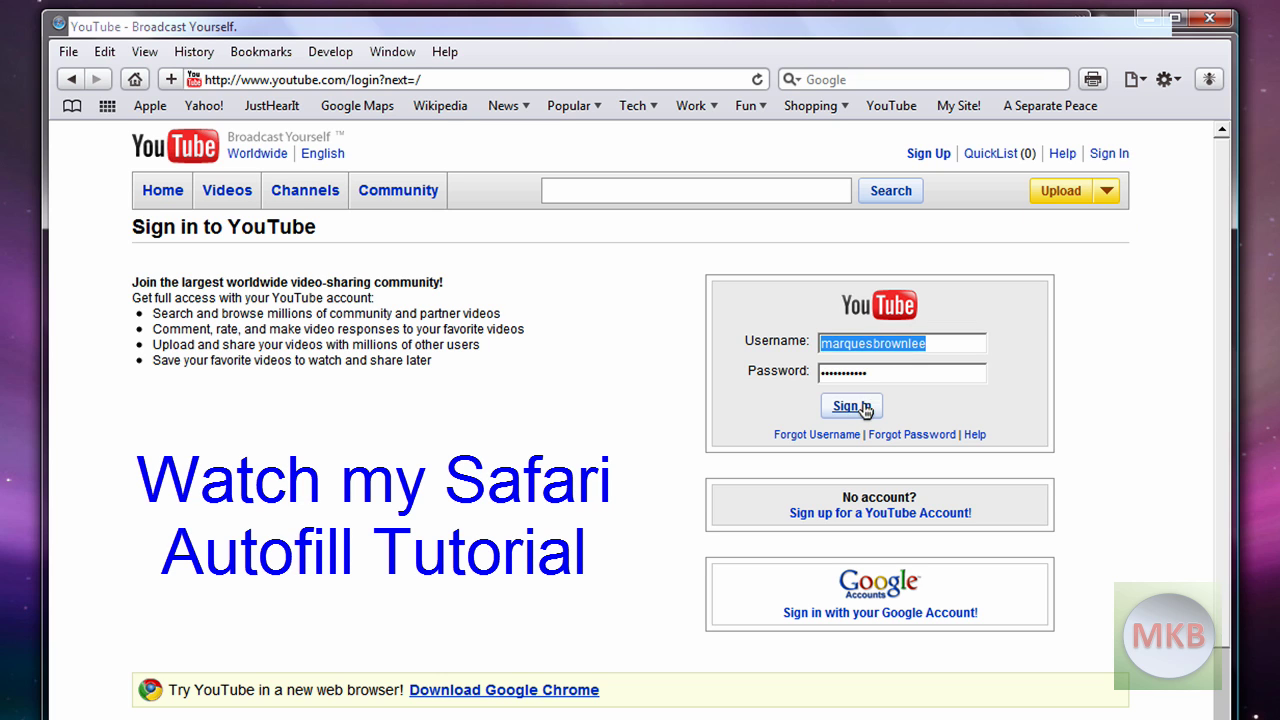
{"action": "left_click", "coordinate": [862, 406]}
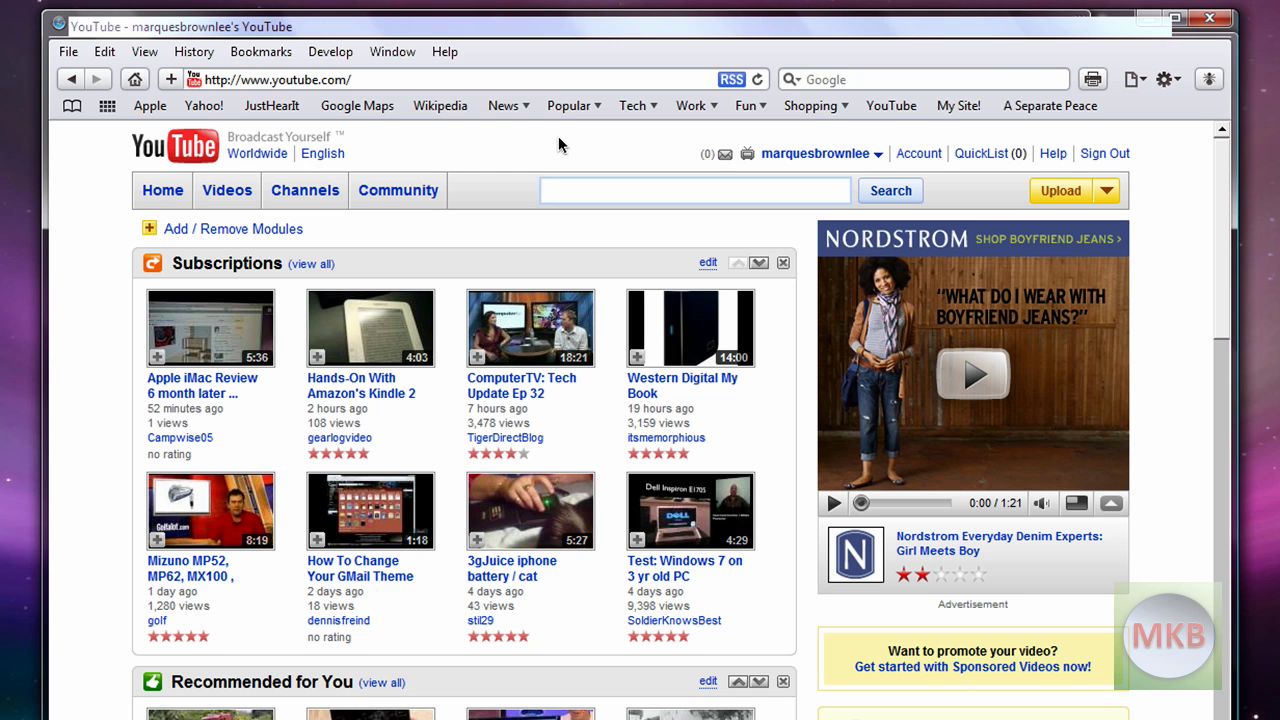
Close the Safari window showing the signed-in YouTube home page.
{"action": "left_click", "coordinate": [1198, 22]}
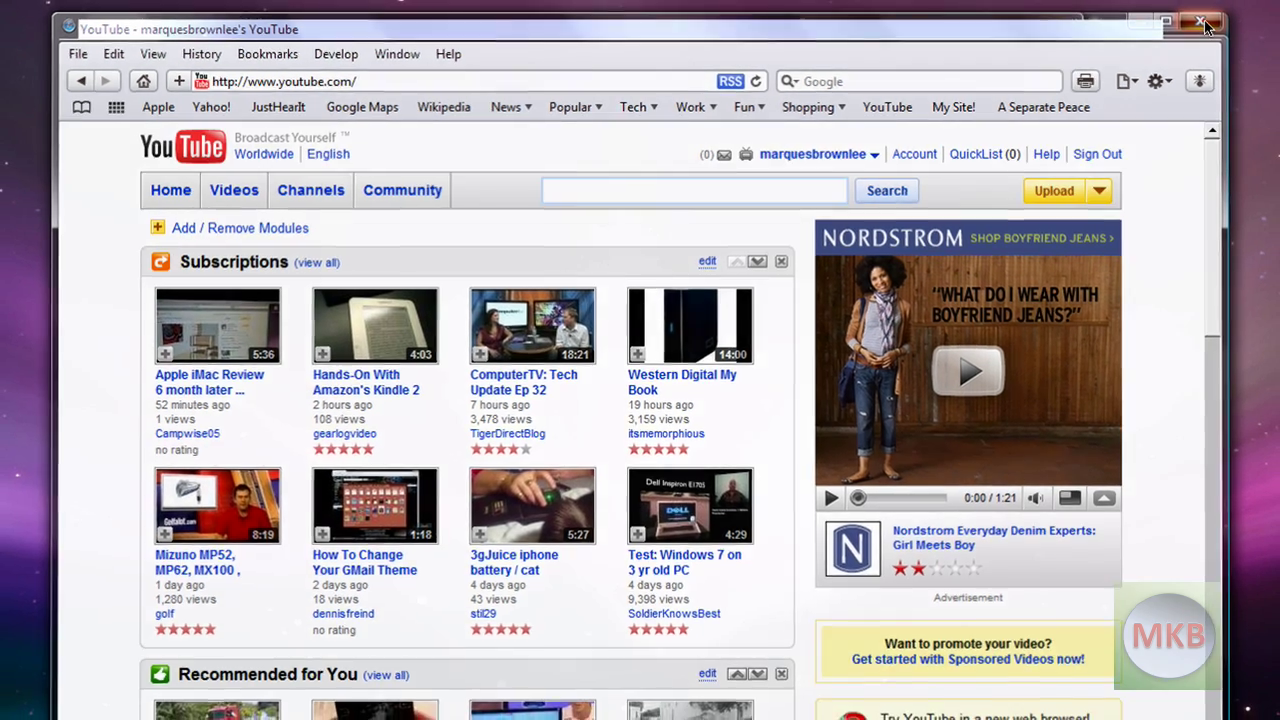